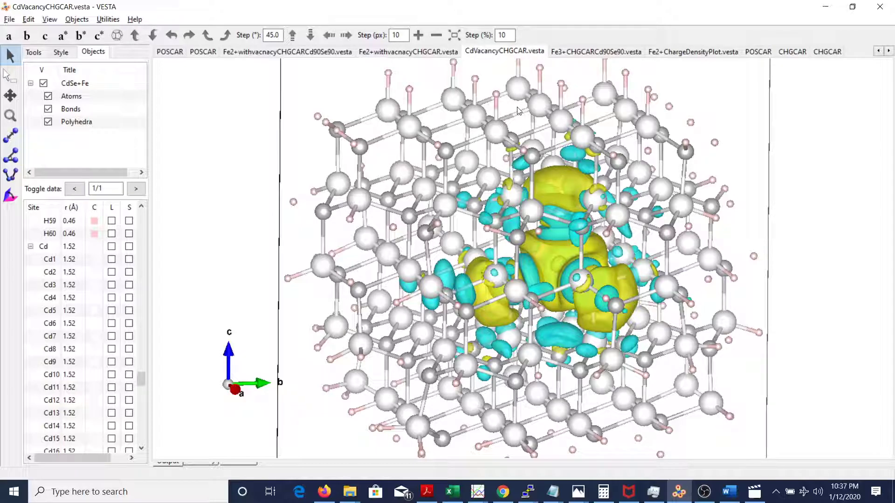
Step: Switch to the Word document and highlight the Cd88FeSe90 and Cd89Se90 formulas in turn to compare them
left_click_drag(517, 110, 515, 196)
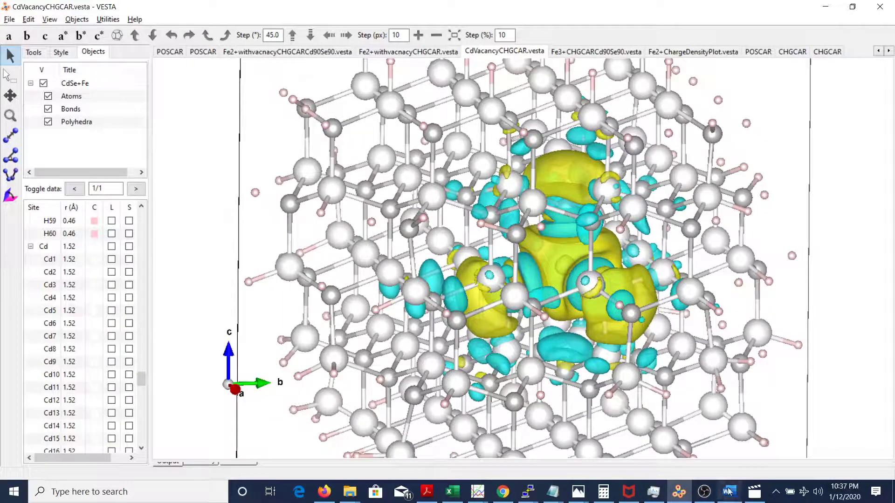
left_click(730, 492)
left_click_drag(346, 182, 429, 186)
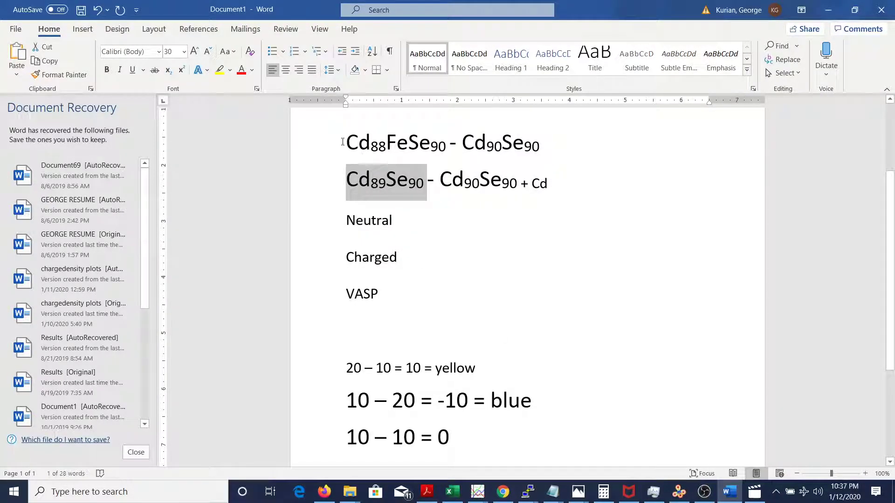
left_click_drag(342, 141, 452, 142)
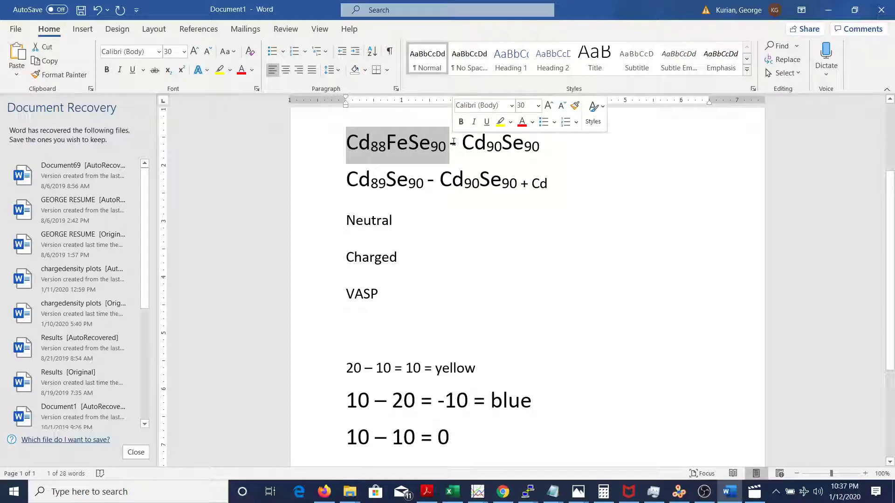
left_click(386, 181)
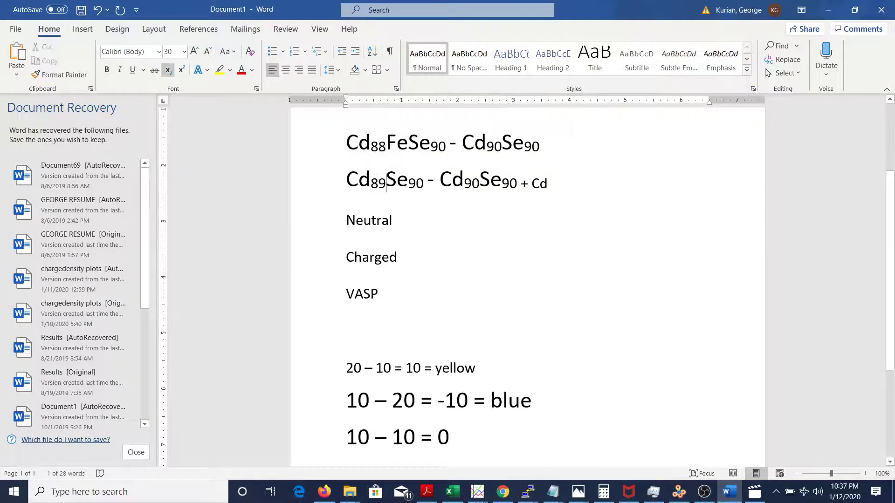
left_click_drag(345, 179, 425, 182)
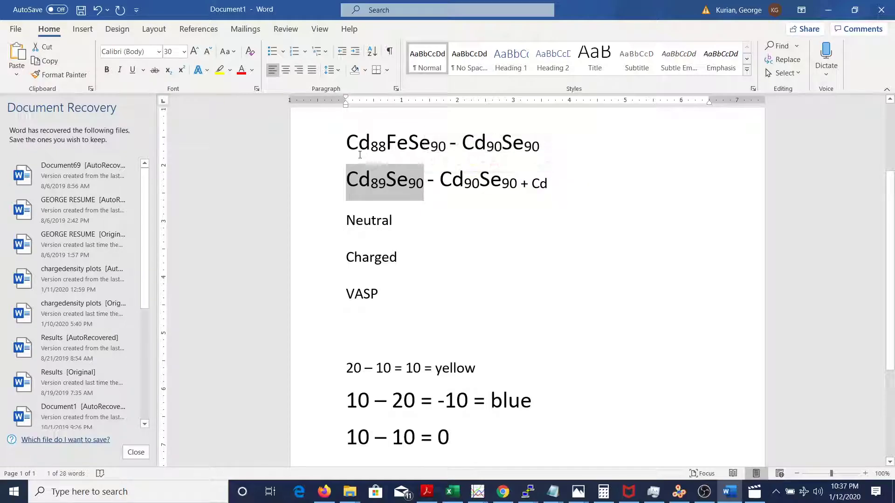
left_click_drag(345, 141, 448, 142)
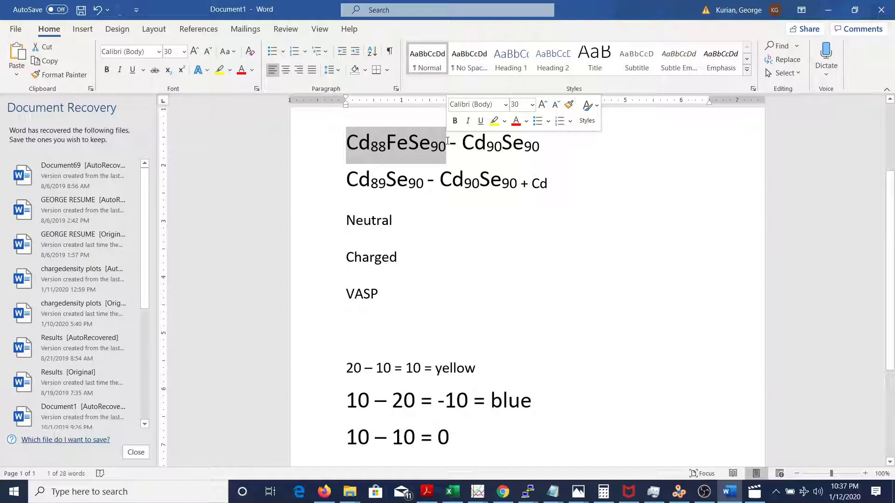
left_click_drag(347, 182, 424, 187)
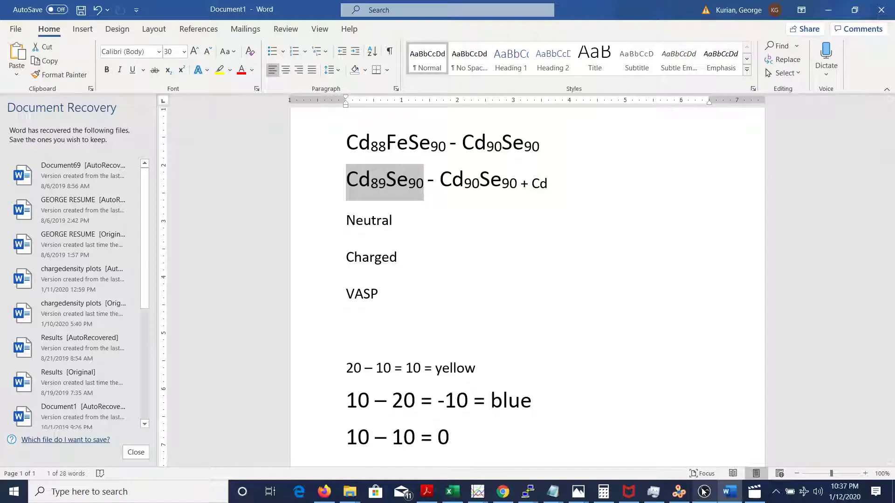
Step: Switch back to VESTA and change the colour of all Cd atoms to dark magenta in the Cd vacancy model
left_click(678, 495)
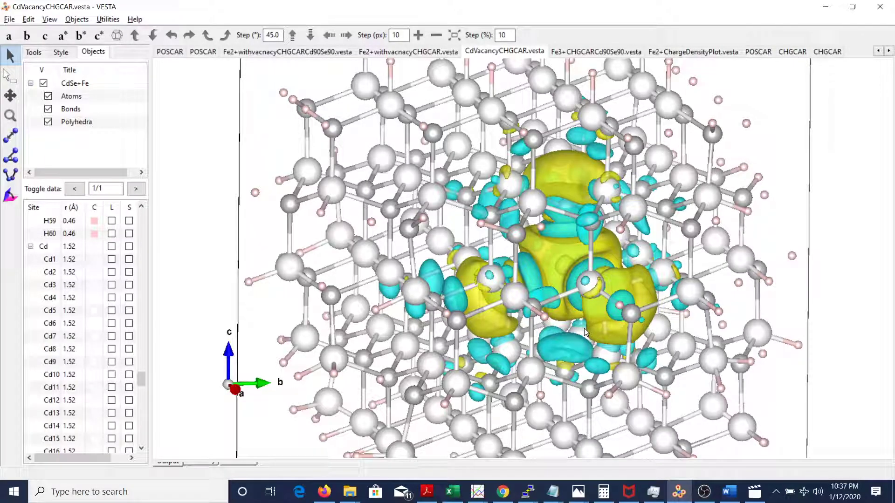
left_click_drag(583, 328, 522, 291)
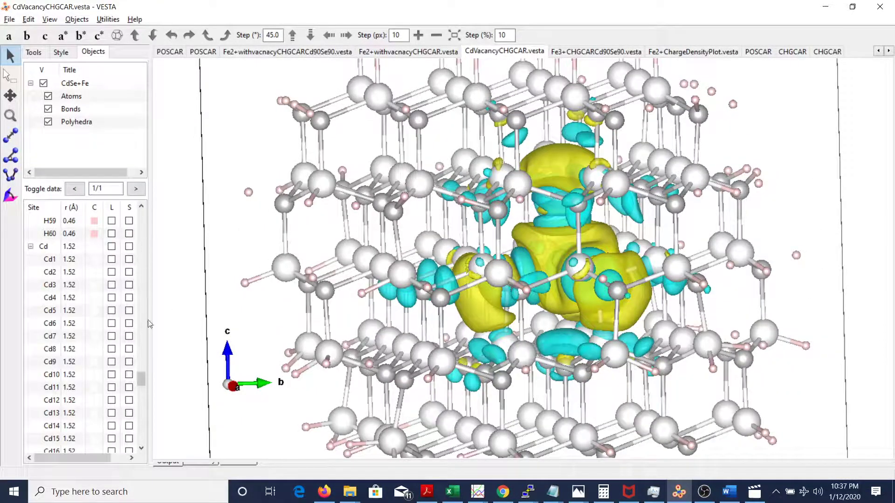
left_click(96, 251)
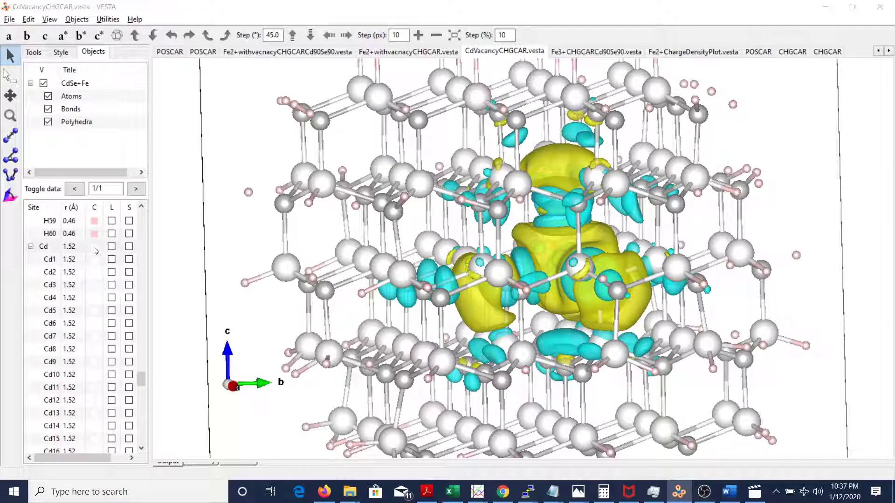
left_click(106, 61)
left_click(38, 182)
left_click_drag(561, 259, 545, 266)
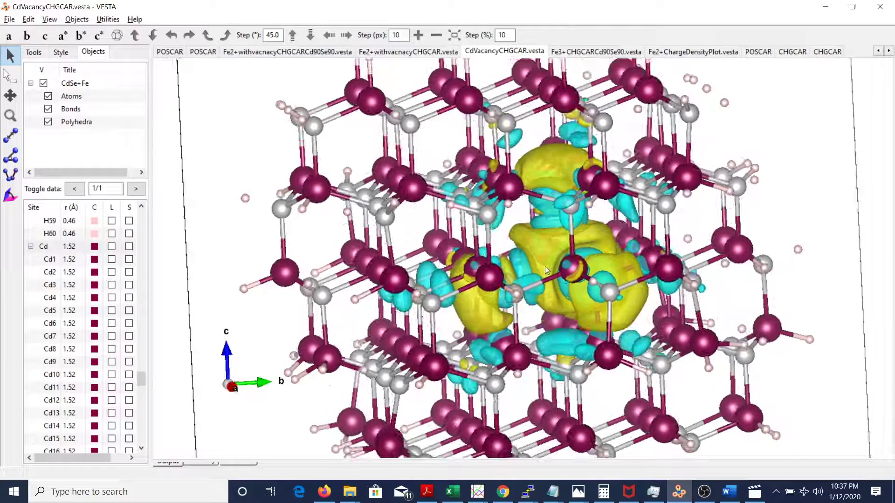
Step: Return to the Word document and highlight the terms of the second charge-density difference expression, including the added Cd
left_click(753, 492)
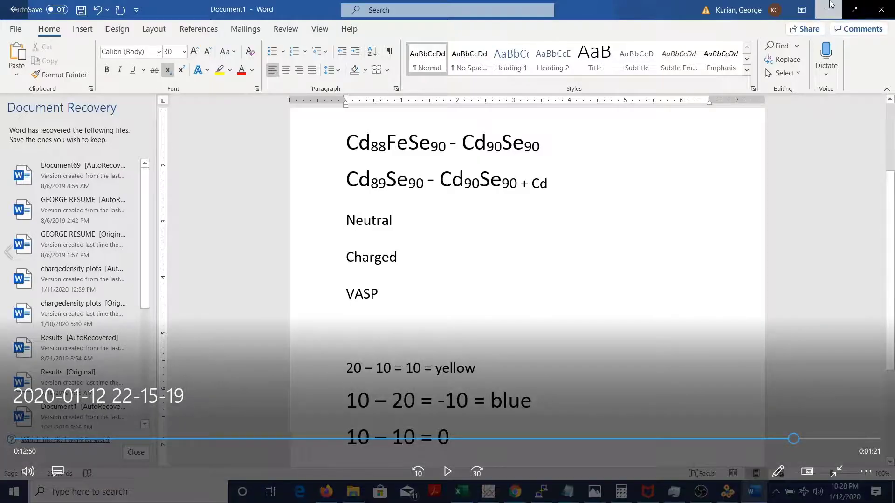
left_click(830, 5)
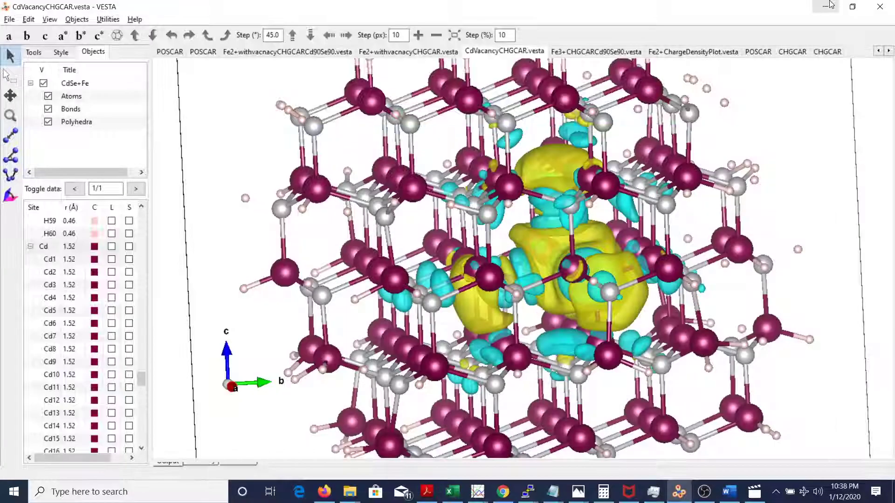
left_click(730, 491)
double_click(353, 188)
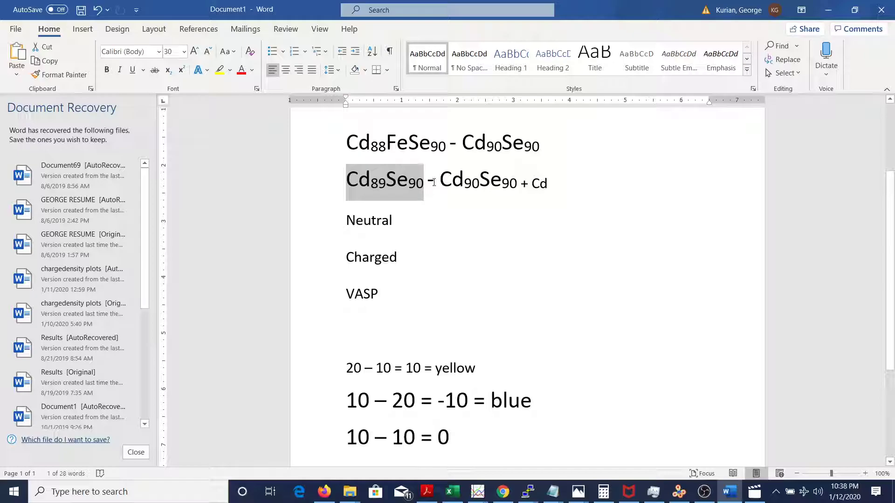
left_click_drag(434, 180, 520, 182)
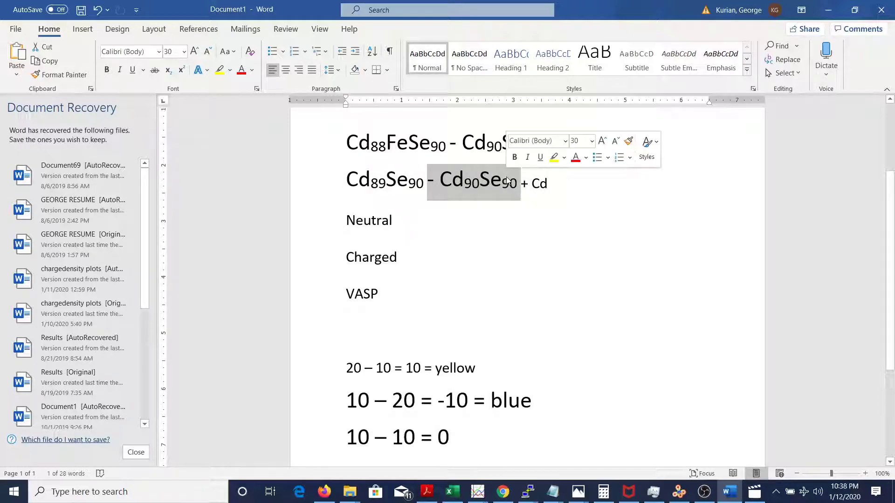
left_click(525, 181)
left_click_drag(523, 183, 543, 181)
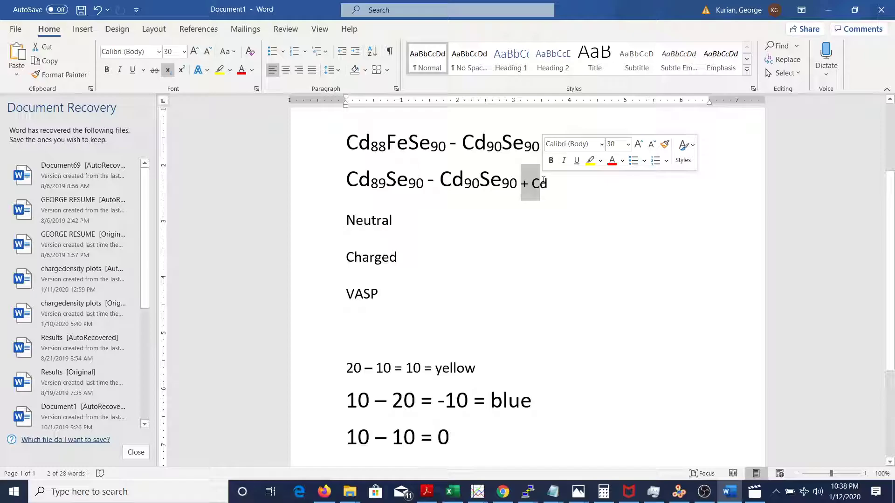
left_click_drag(426, 181, 555, 179)
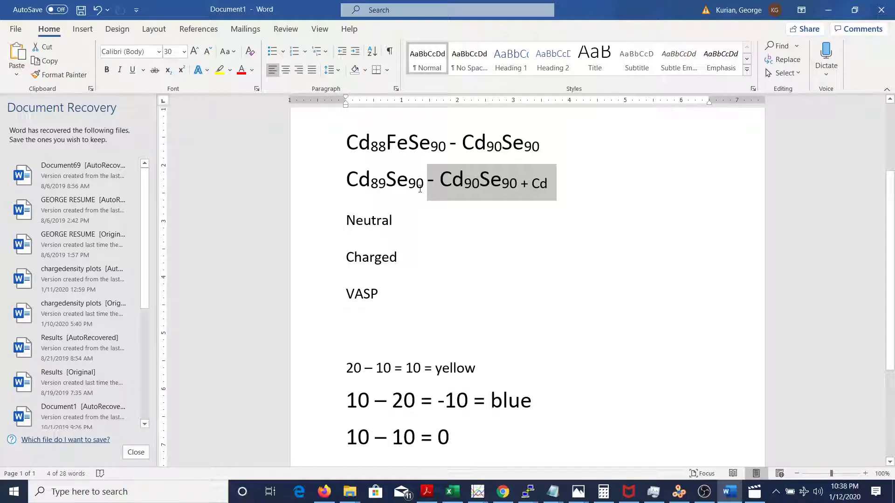
left_click(431, 205)
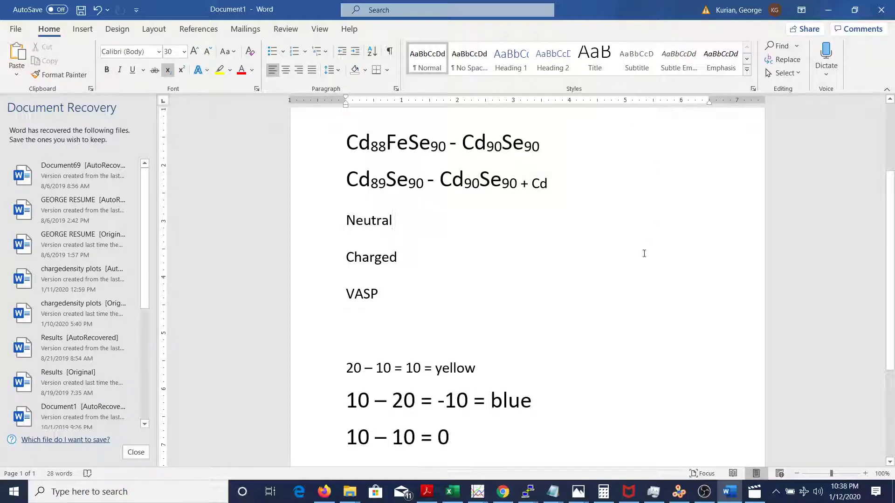
Step: In VESTA, examine the yellow and blue isosurfaces around the Cd vacancy from several angles and check the end of the Cd site list
left_click(680, 489)
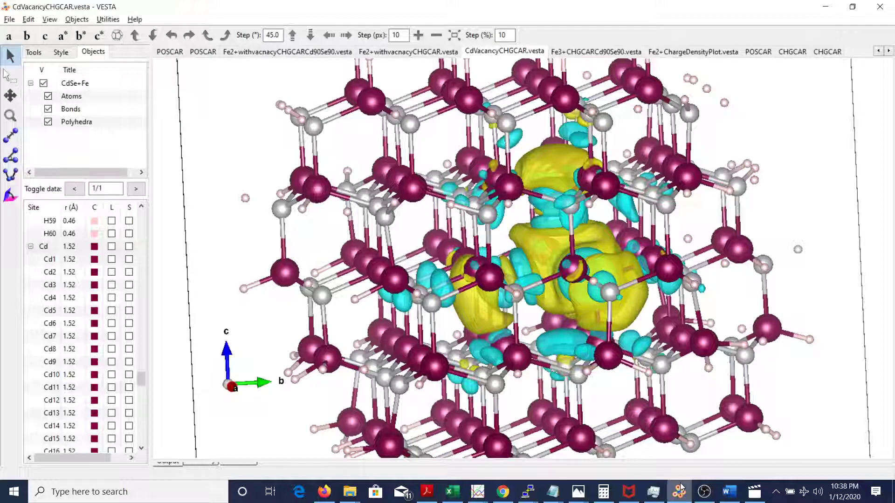
mouse_move(631, 271)
left_mouse_down()
mouse_move(597, 258)
mouse_move(609, 271)
mouse_move(684, 273)
mouse_move(634, 285)
left_mouse_up()
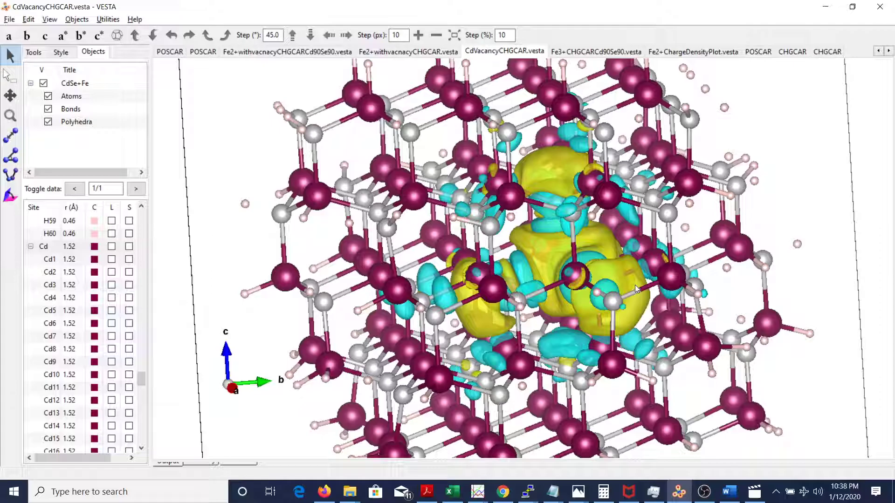
left_click_drag(634, 284, 431, 297)
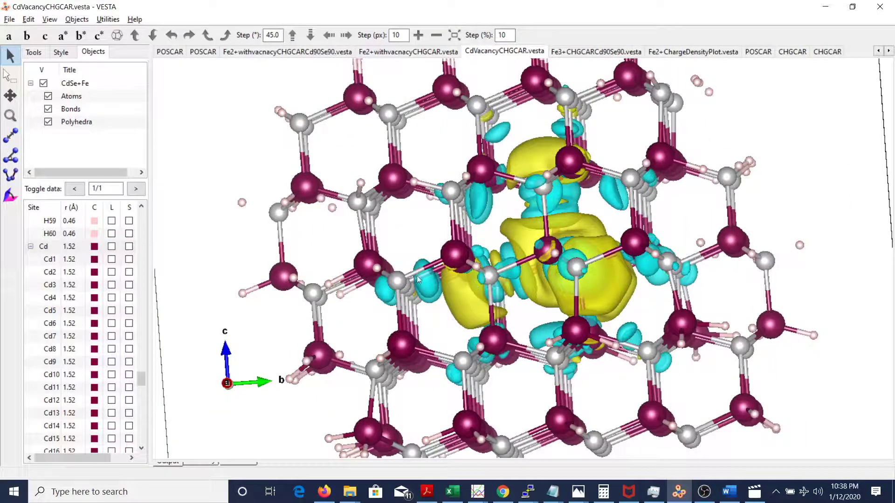
left_click_drag(518, 303, 418, 269)
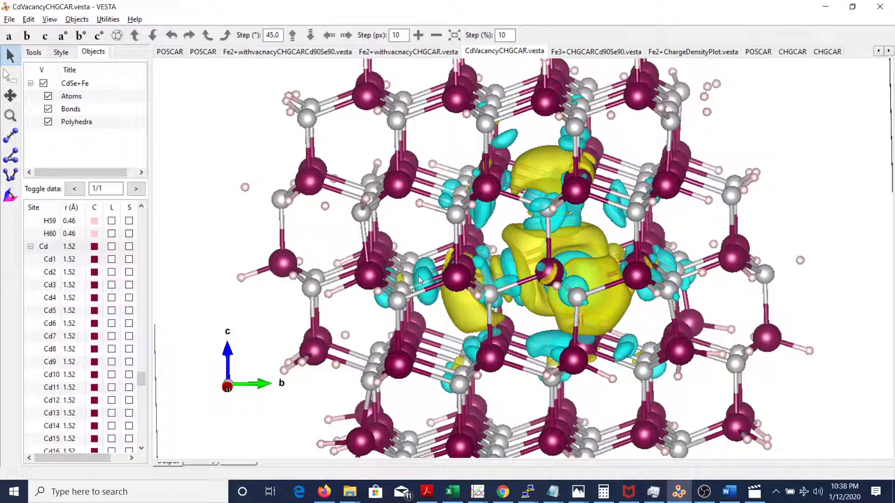
left_click_drag(418, 276, 488, 300)
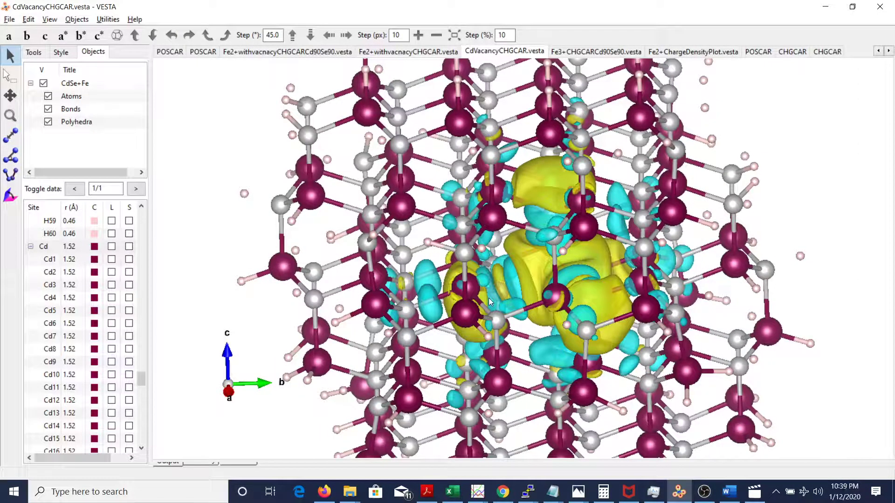
scroll(488, 298, "up", 5)
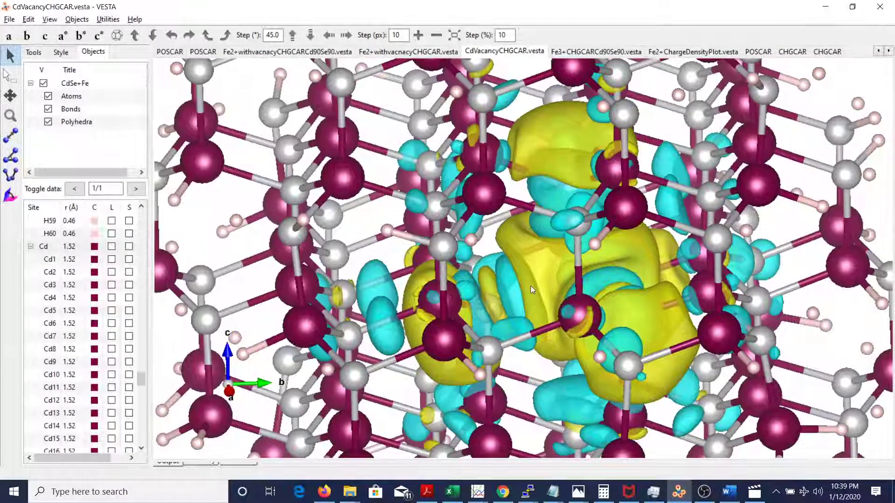
left_click_drag(530, 286, 630, 259)
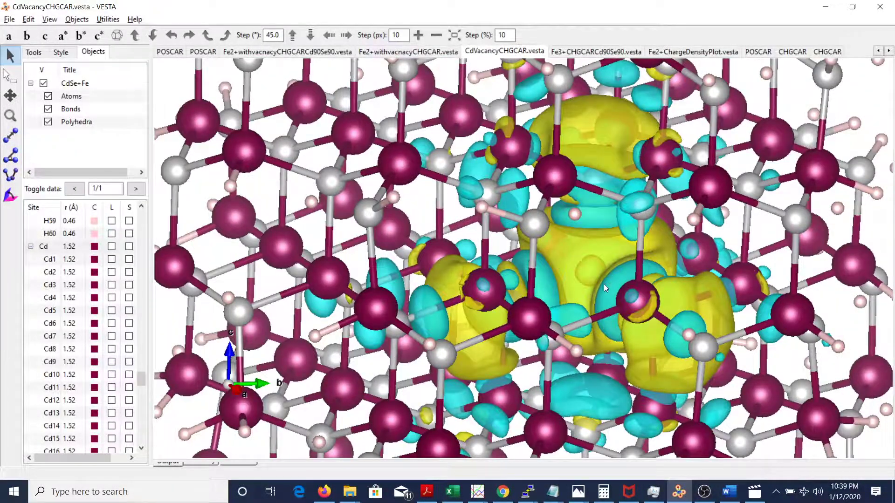
scroll(586, 277, "up", 2)
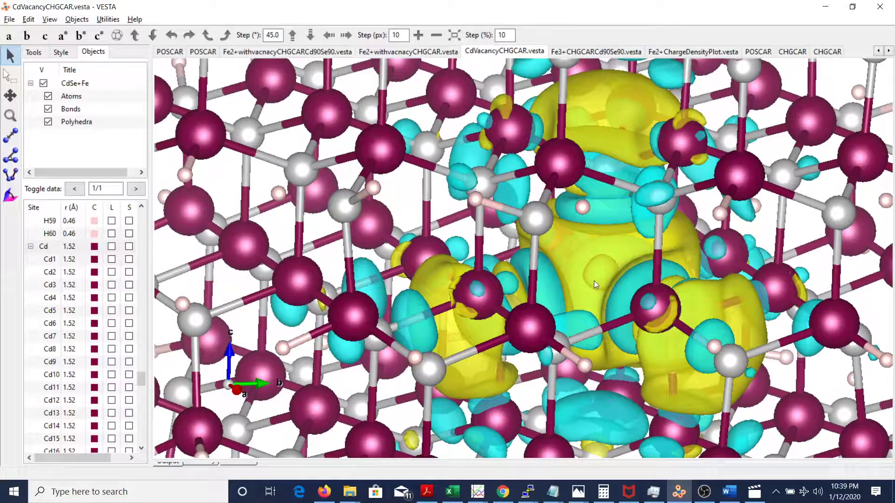
scroll(605, 279, "down", 3)
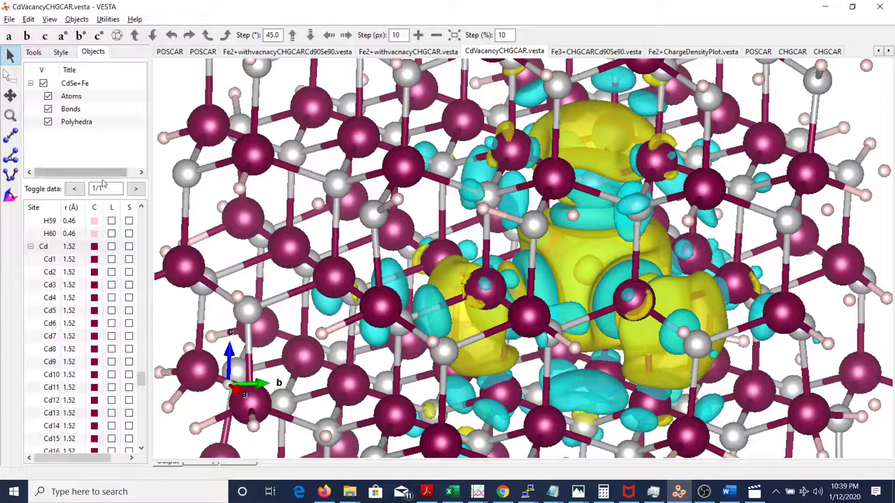
left_click_drag(144, 382, 143, 453)
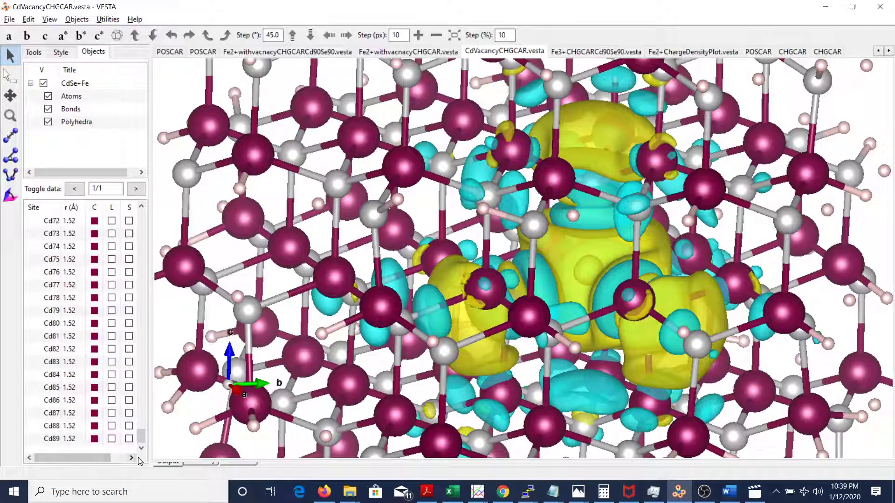
Step: Open the isosurface properties of the Cd vacancy model and set the existing isosurface's mode to Positive
left_click(61, 53)
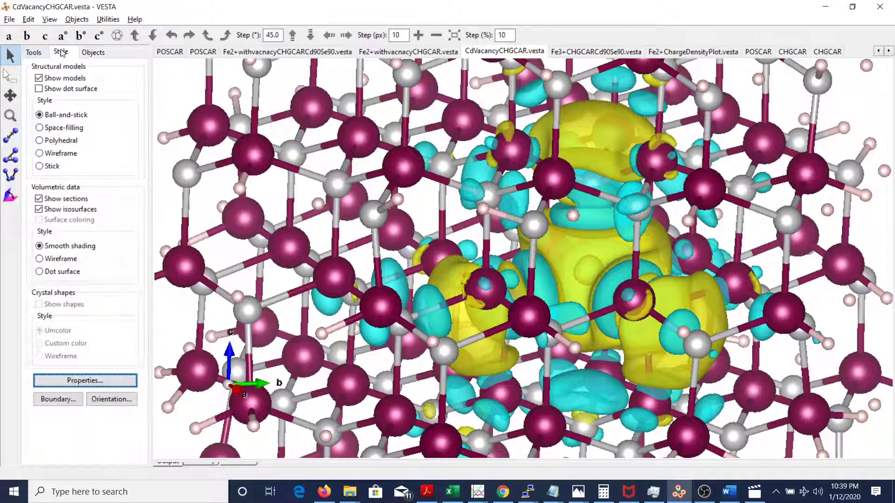
left_click(77, 385)
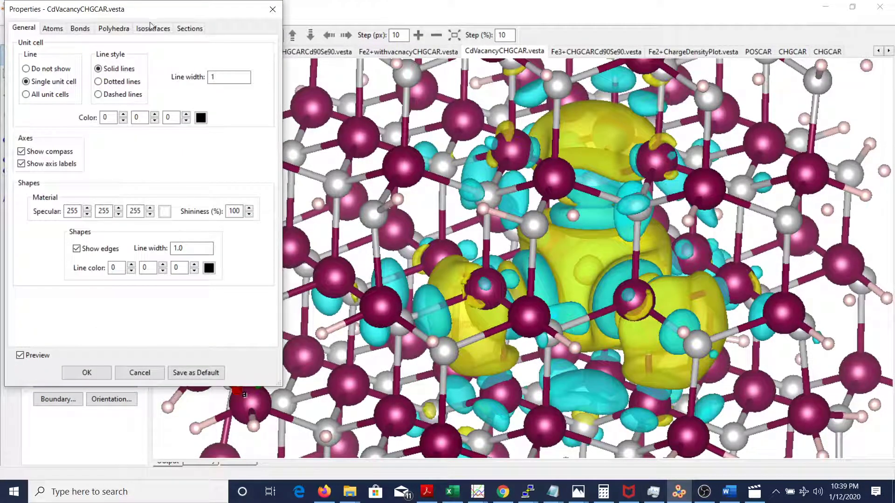
left_click(153, 28)
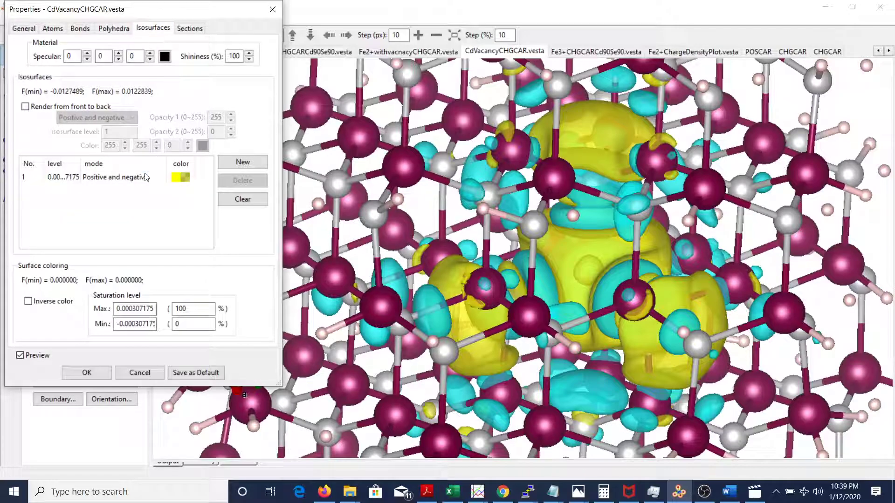
left_click(143, 177)
left_click(124, 118)
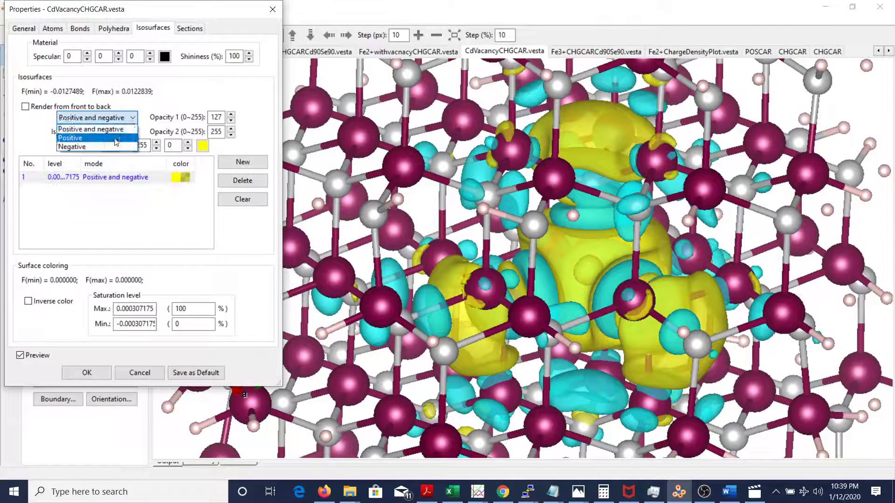
left_click(116, 140)
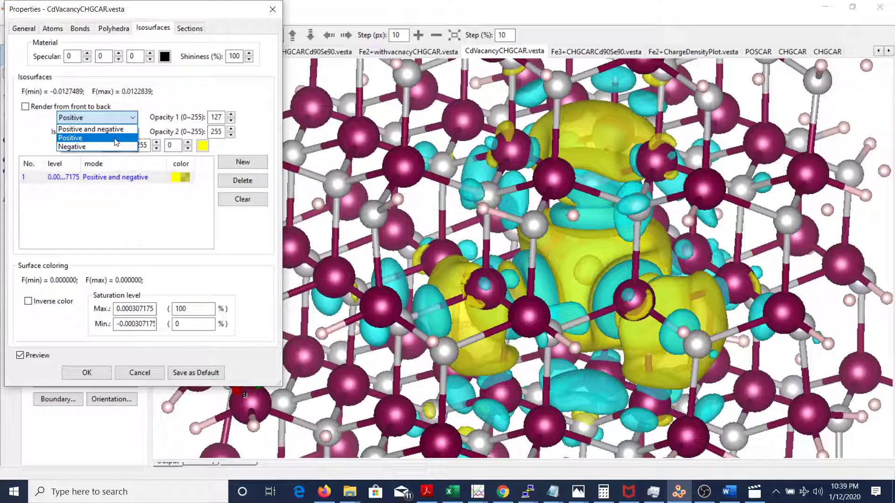
left_click(116, 138)
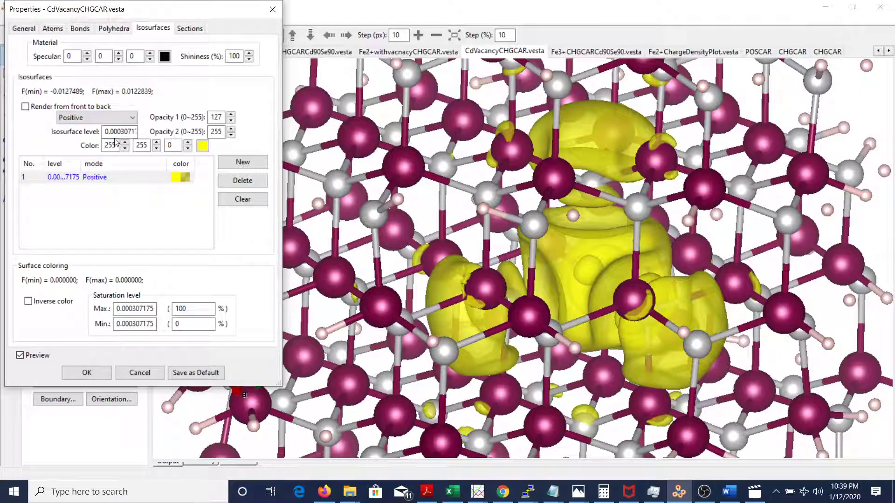
Step: Set the Cd vacancy isosurface's mode to Negative and rotate the model to view the negative lobes
left_click(112, 118)
left_click(111, 147)
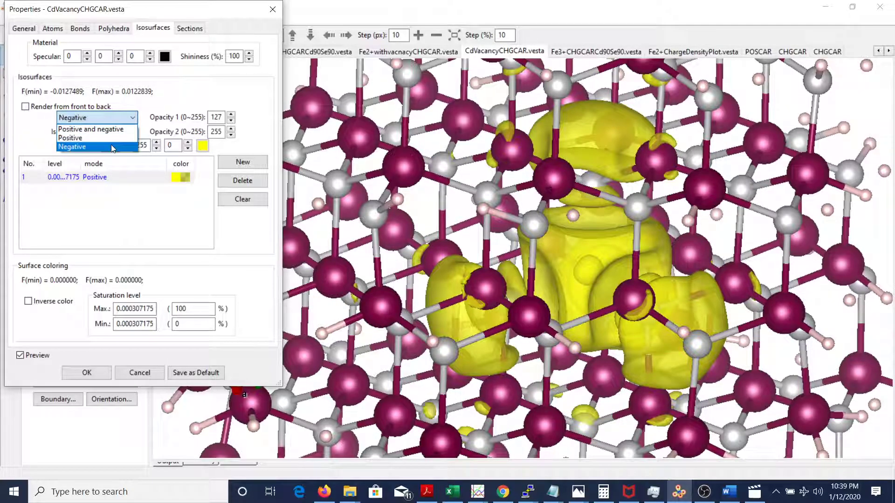
left_click(111, 144)
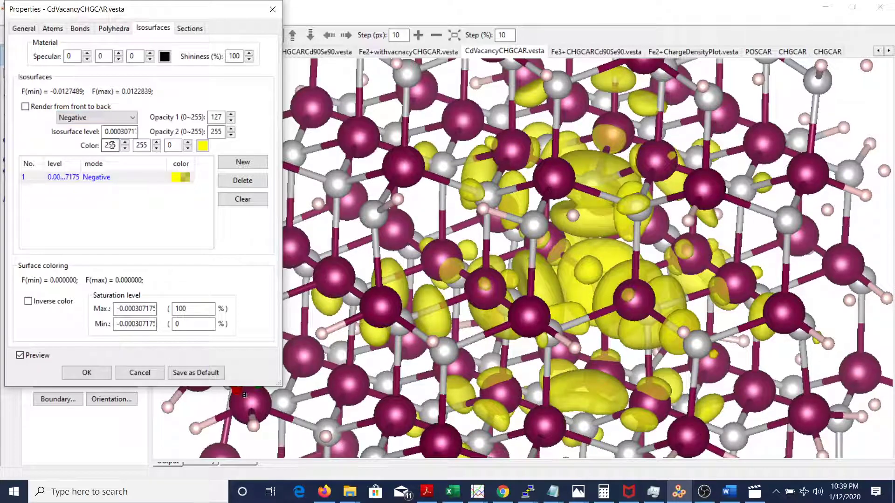
left_click_drag(623, 292, 667, 298)
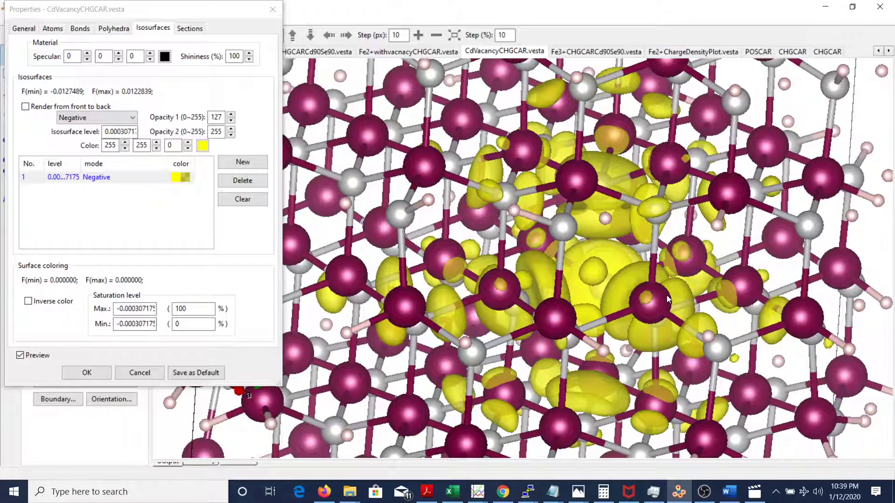
Step: Change the isosurface mode back to Positive and inspect the positive lobes around the Cd vacancy from several angles
left_click(133, 118)
key("Up")
key("Up")
key("Return")
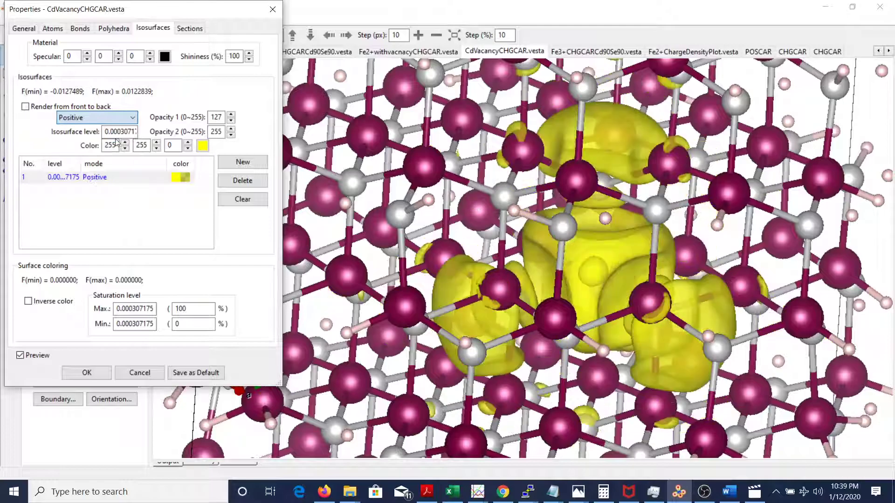
scroll(603, 235, "up", 3)
scroll(602, 234, "down", 3)
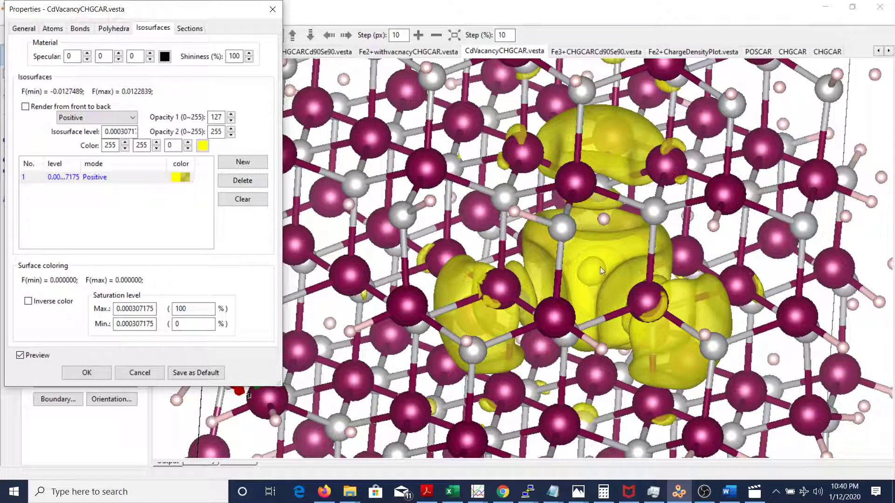
left_click_drag(640, 273, 530, 246)
mouse_move(603, 283)
left_mouse_down()
mouse_move(632, 290)
mouse_move(609, 290)
left_mouse_up()
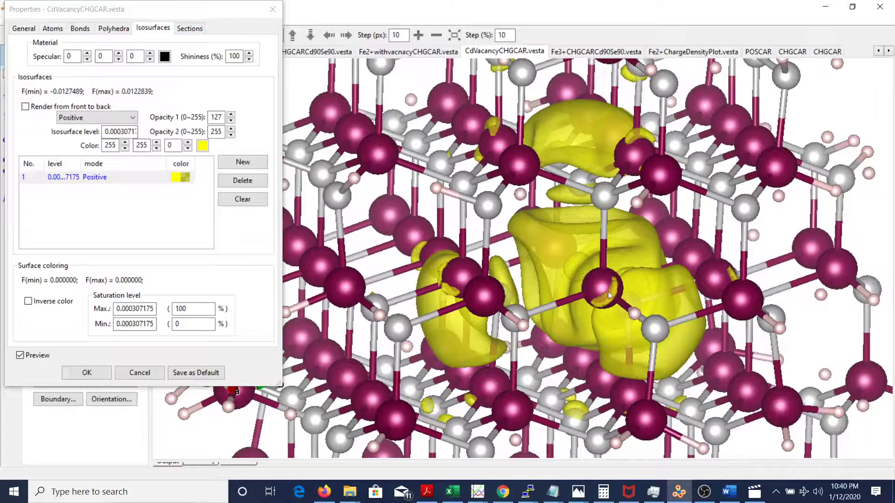
Step: Check the site of interest in the POSCAR structure, and return to the Cd vacancy model to examine the same region
left_click(758, 52)
left_click_drag(615, 290, 596, 284)
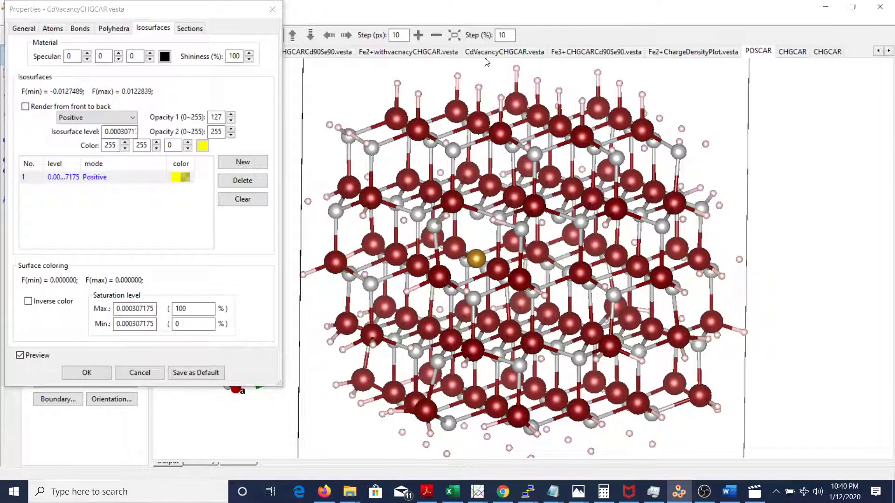
left_click(487, 55)
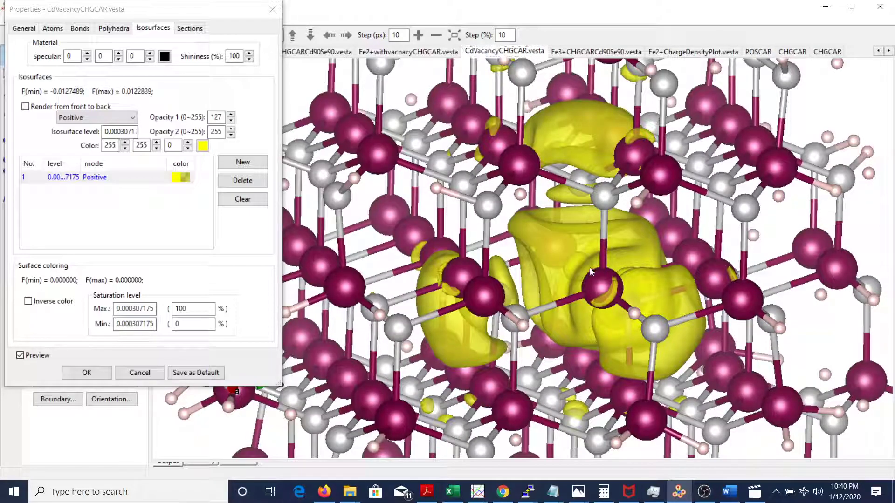
left_click_drag(589, 268, 625, 286)
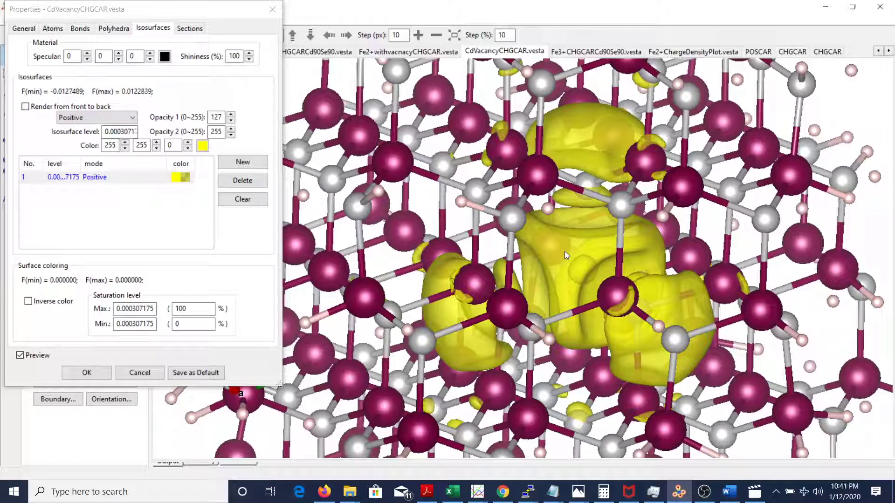
Step: Show only the negative isosurface of the Cd vacancy model and examine where it lies around the vacancy
left_click(125, 119)
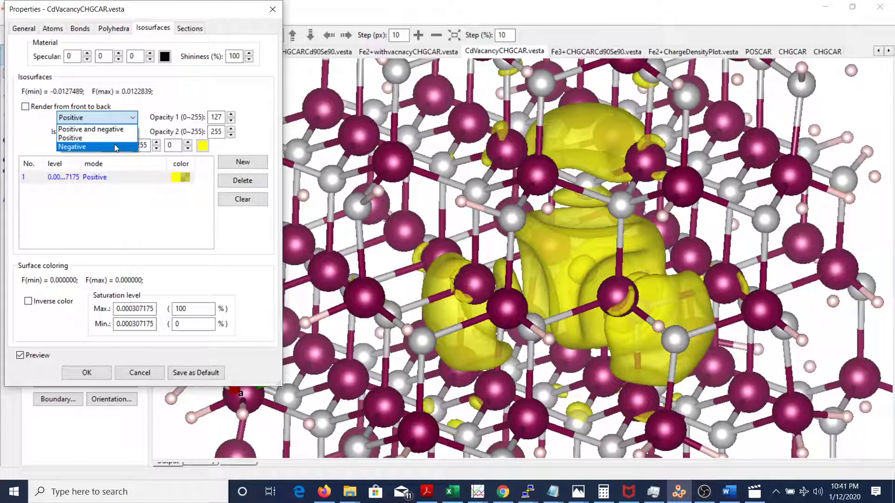
left_click(87, 147)
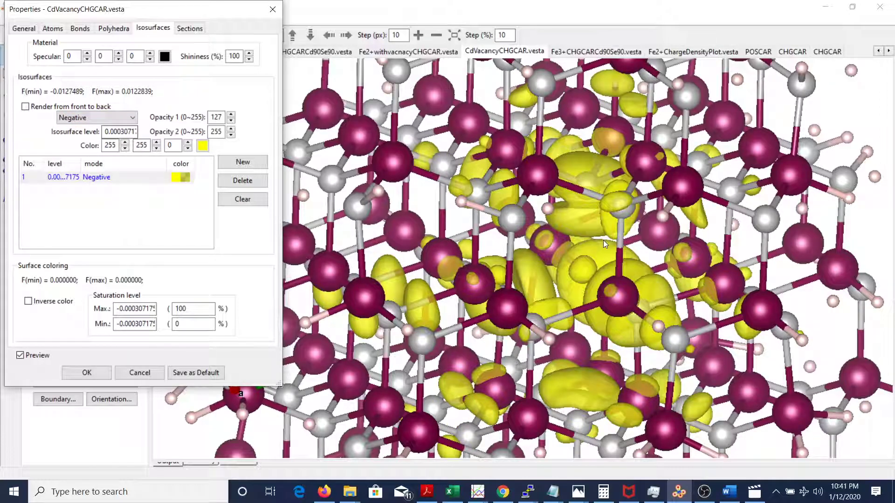
left_click_drag(603, 239, 634, 248)
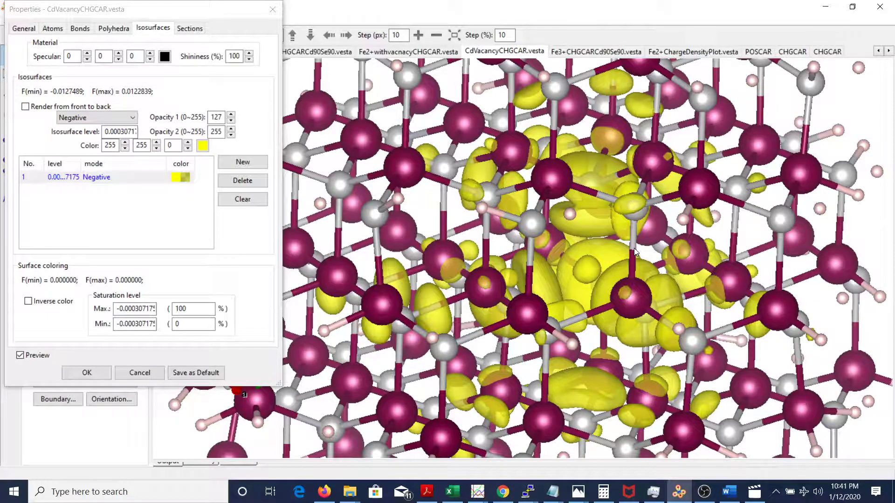
mouse_move(634, 247)
left_mouse_down()
mouse_move(570, 184)
mouse_move(569, 199)
mouse_move(647, 192)
mouse_move(625, 226)
mouse_move(583, 231)
mouse_move(629, 232)
left_mouse_up()
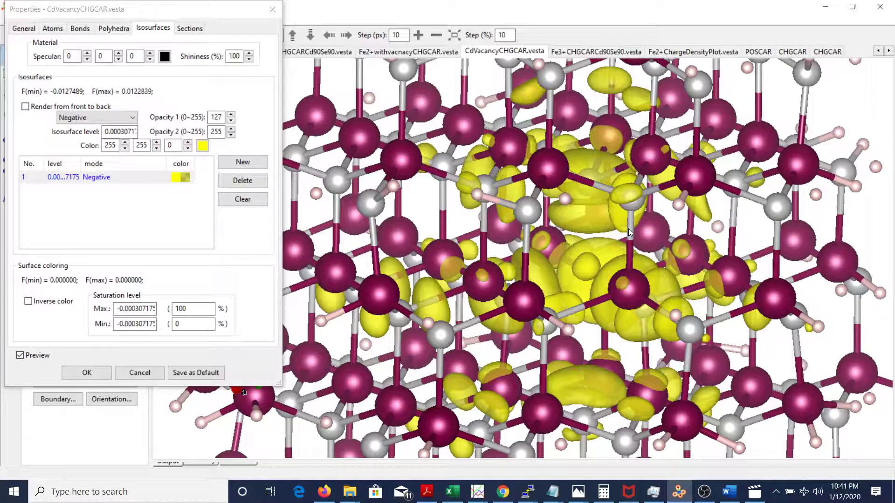
Step: Set the isosurface mode of the Cd vacancy model to Positive and negative
left_click(135, 119)
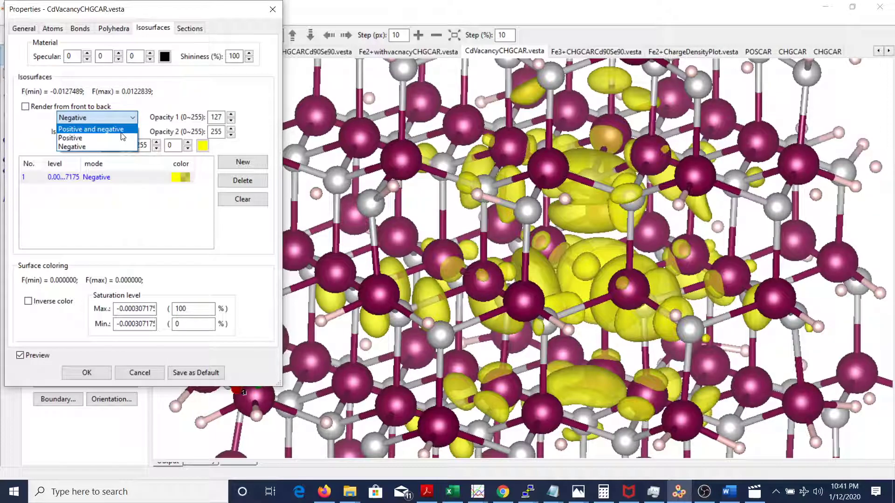
left_click(121, 130)
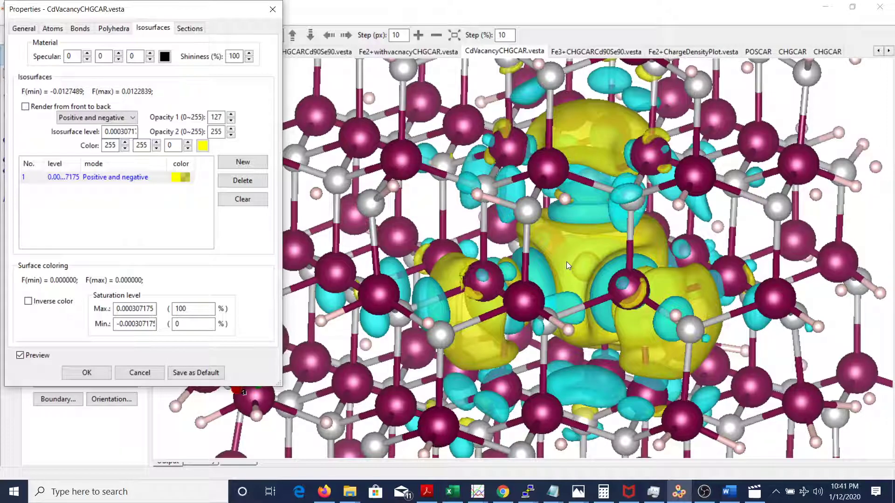
Step: Switch to the Word document and highlight the Cd89Se90 term and the 10 – 10 = 0 equation
left_click(730, 491)
left_click_drag(346, 181, 426, 186)
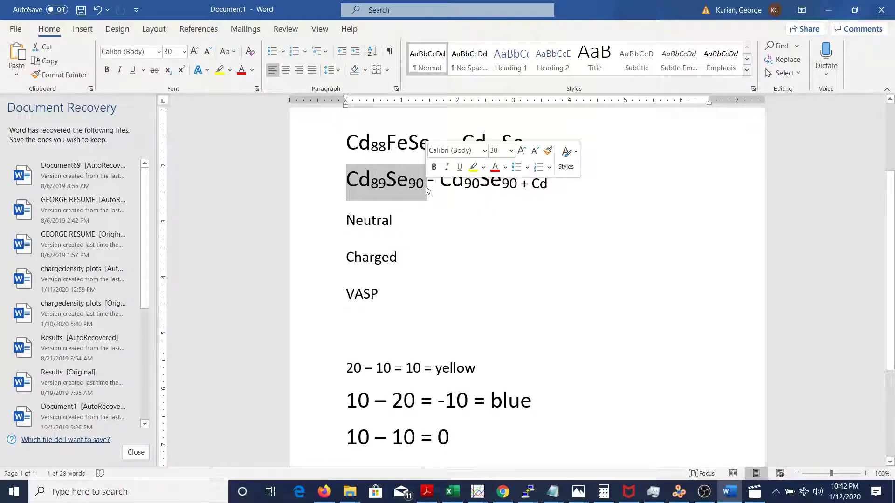
left_click_drag(347, 436, 449, 443)
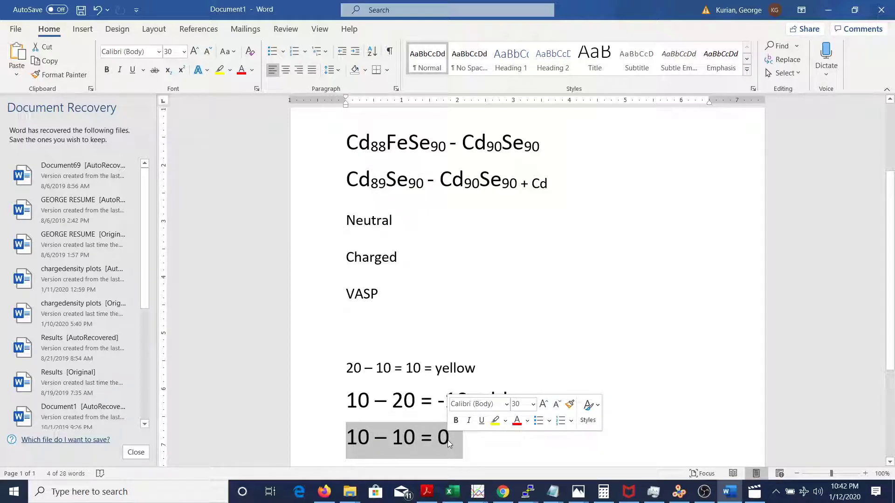
Step: Change both numbers on the left side of the last equation to 0 so it reads 0 – 0 = 0
left_click(357, 437)
key("BackSpace")
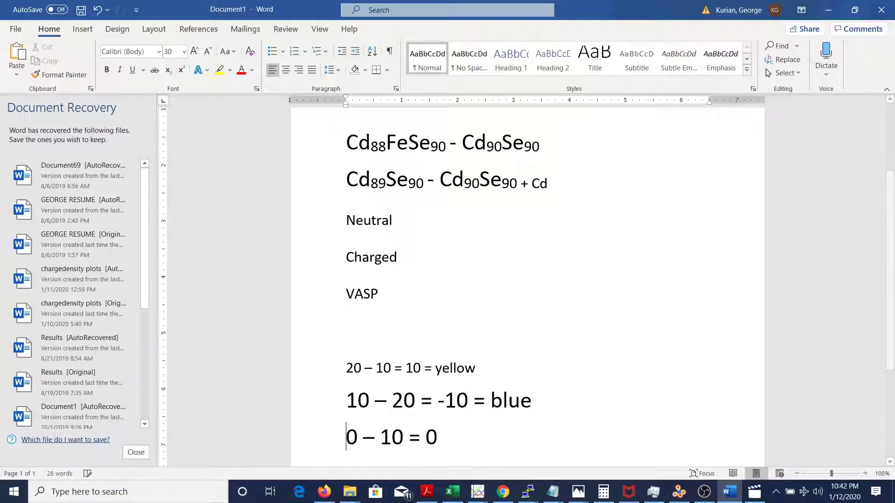
left_click(385, 437)
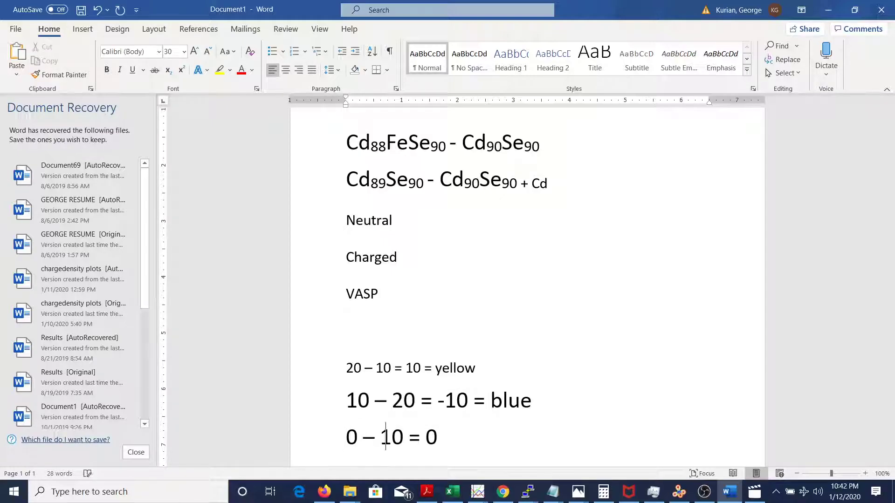
key("Delete")
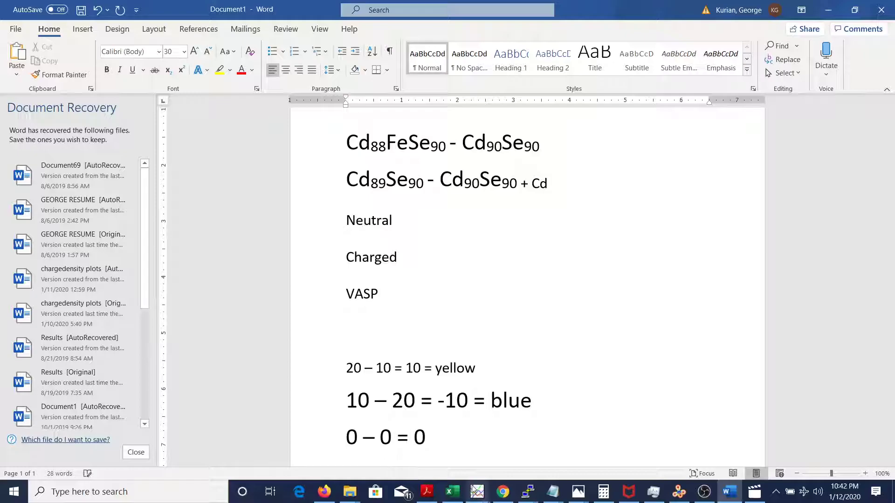
left_click(433, 440)
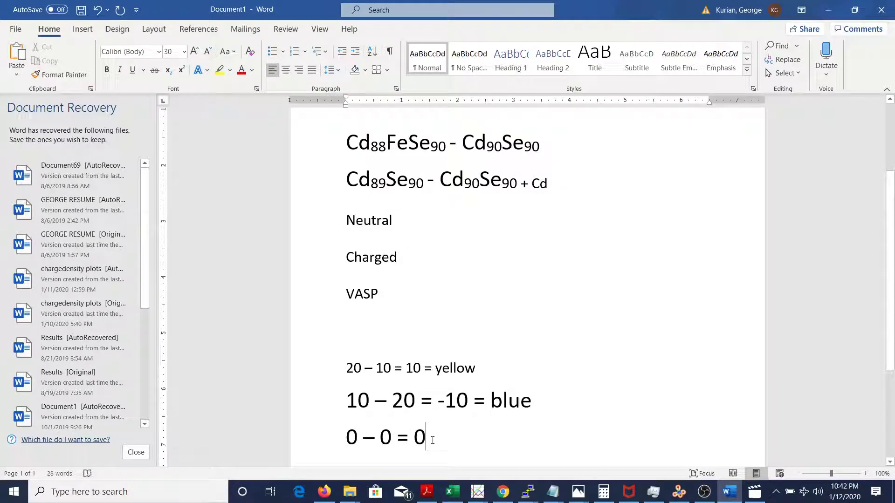
Step: Highlight the colour words yellow and blue in the first two example equations
double_click(439, 370)
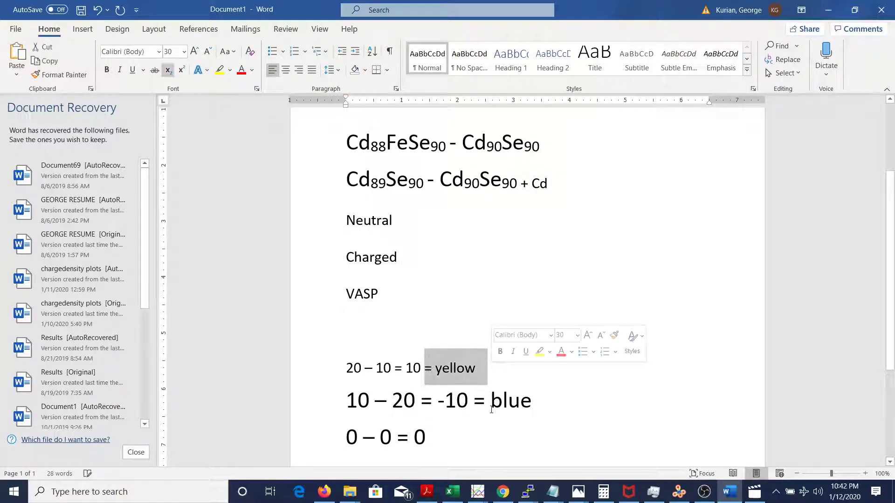
left_click_drag(541, 401, 504, 400)
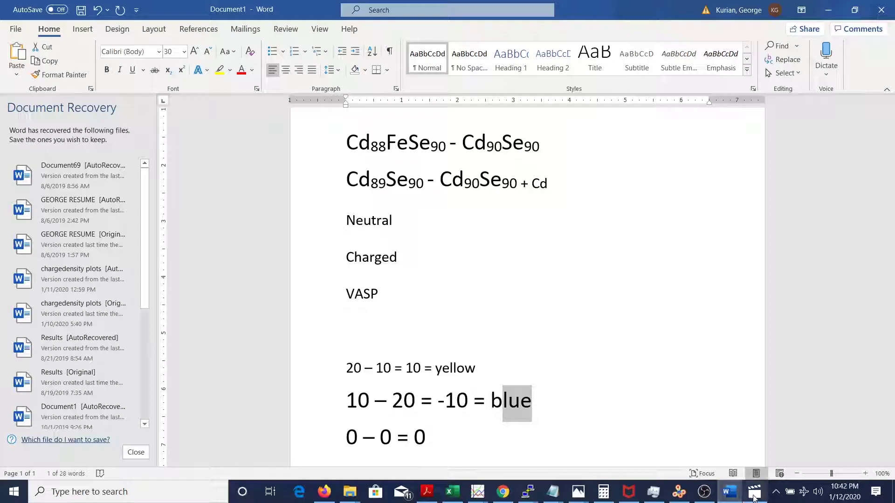
Step: Switch back to VESTA and inspect the total charge density around the vacancy in the last CHGCAR file
left_click(677, 494)
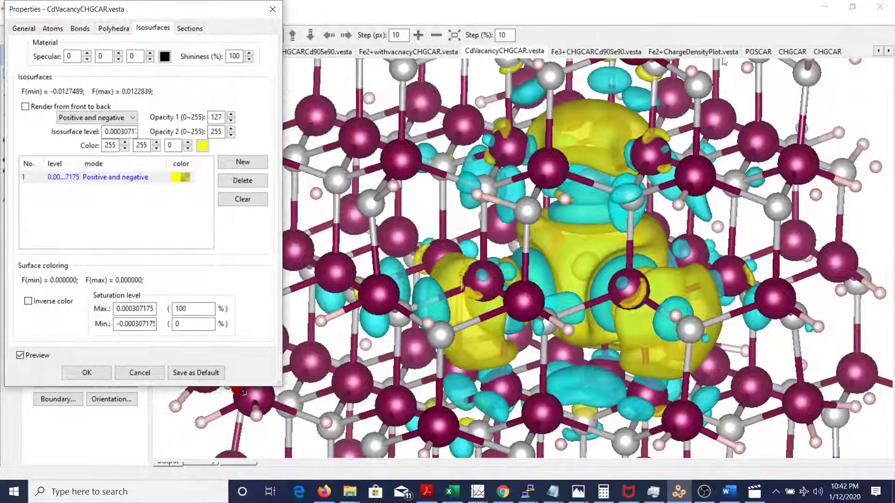
left_click(801, 53)
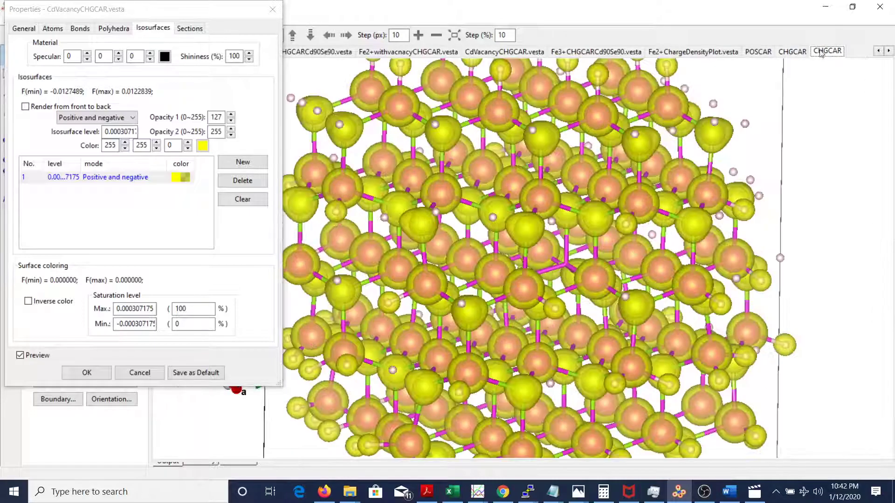
left_click(828, 52)
scroll(559, 266, "down", 4)
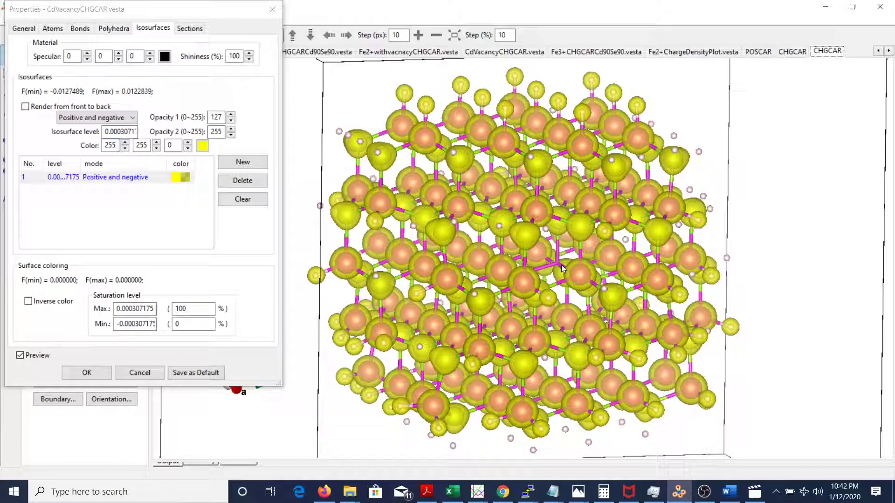
left_click_drag(561, 262, 585, 267)
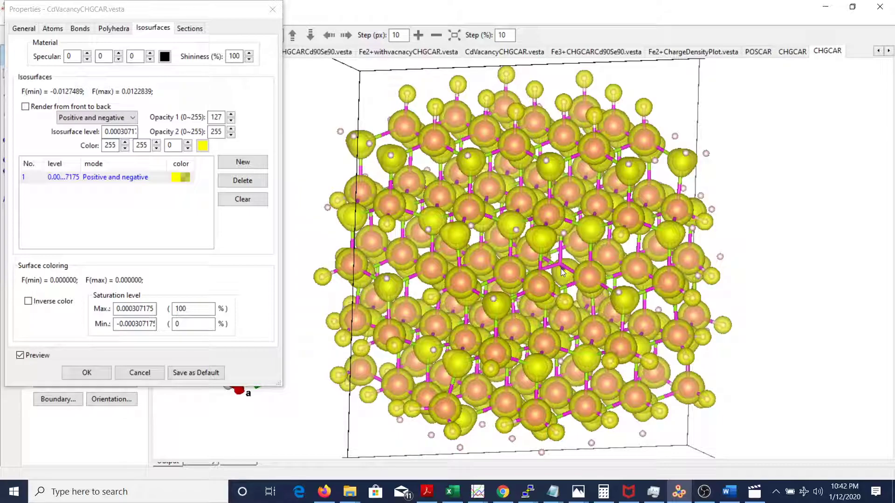
Step: Compare the vacancy region of the CdVacancyCHGCAR.vesta difference plot with the last CHGCAR model, rotating the latter
left_click(505, 52)
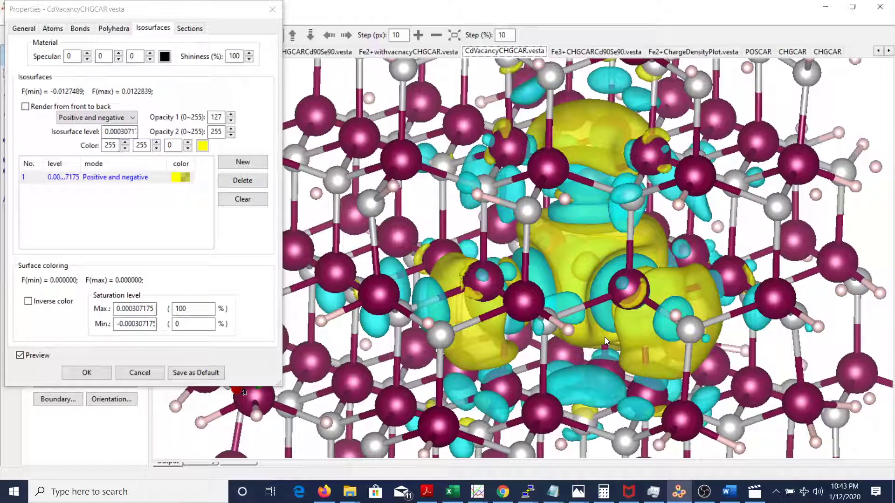
left_click(827, 52)
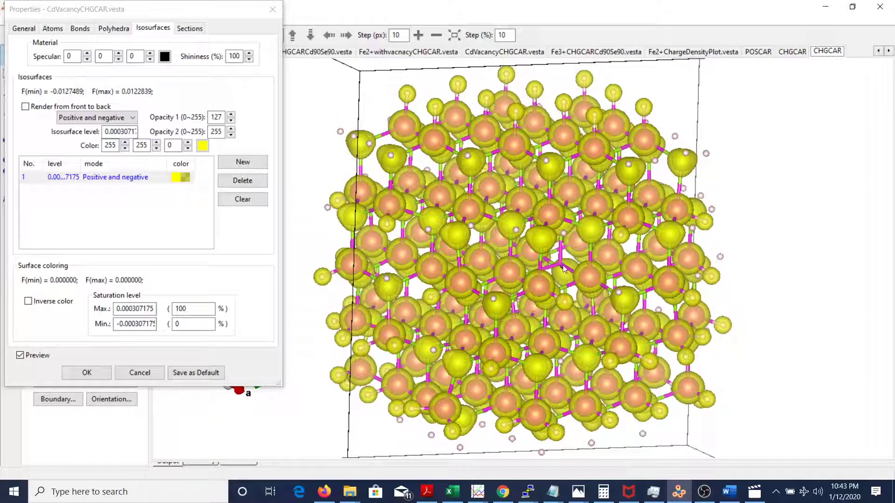
left_click_drag(564, 271, 572, 282)
mouse_move(570, 248)
left_mouse_down()
mouse_move(545, 223)
mouse_move(562, 263)
left_mouse_up()
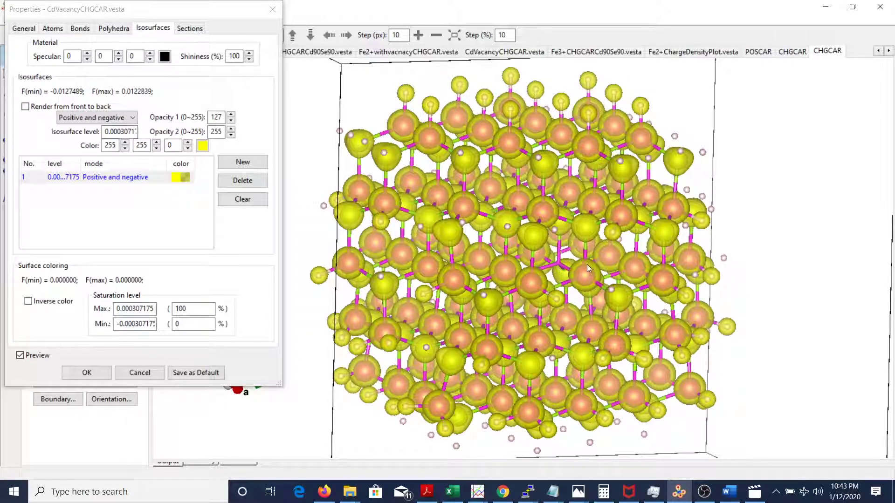
Step: Switch to the Word document and highlight the subtracted part of the second expression, - Cd90Se90 + Cd
left_click(729, 492)
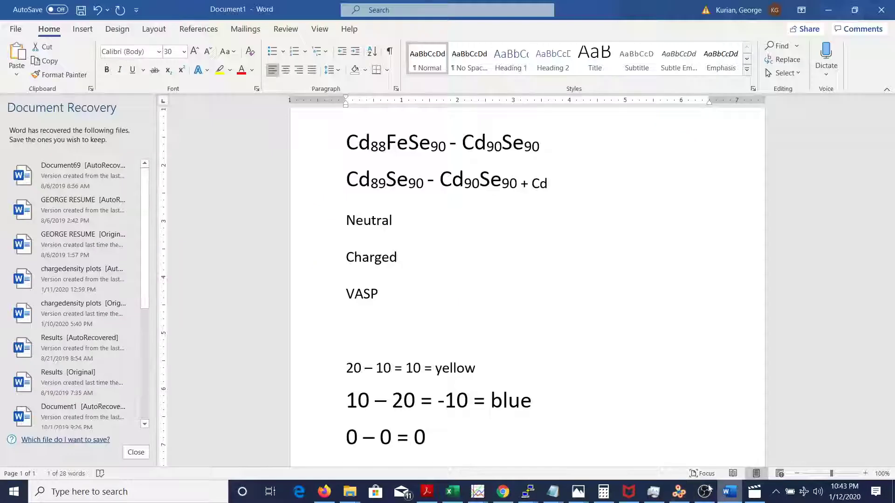
left_click_drag(429, 182, 554, 186)
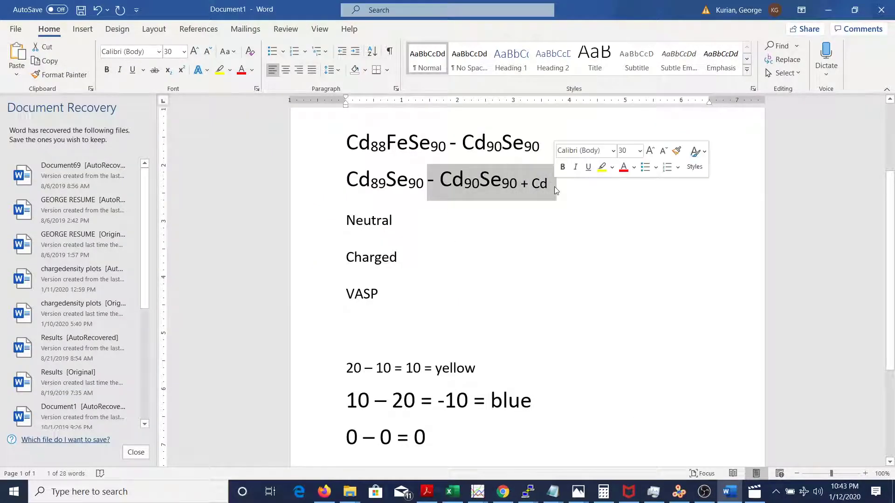
Step: Return to VESTA, view the vacancy site in the last CHGCAR again, and redisplay the Cd vacancy difference plot
left_click(828, 10)
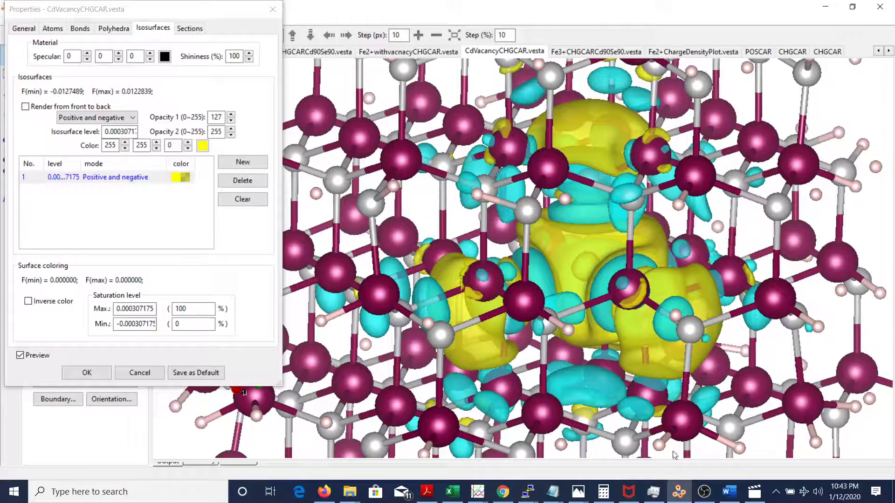
left_click(815, 53)
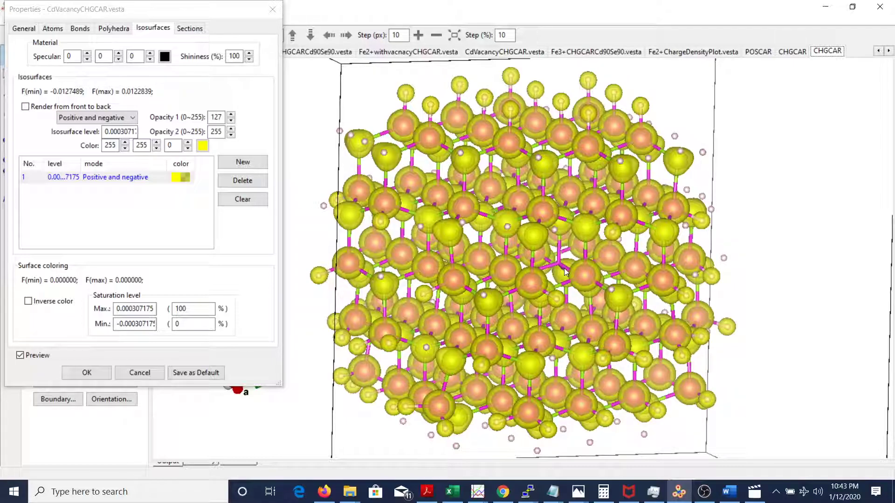
left_click(483, 52)
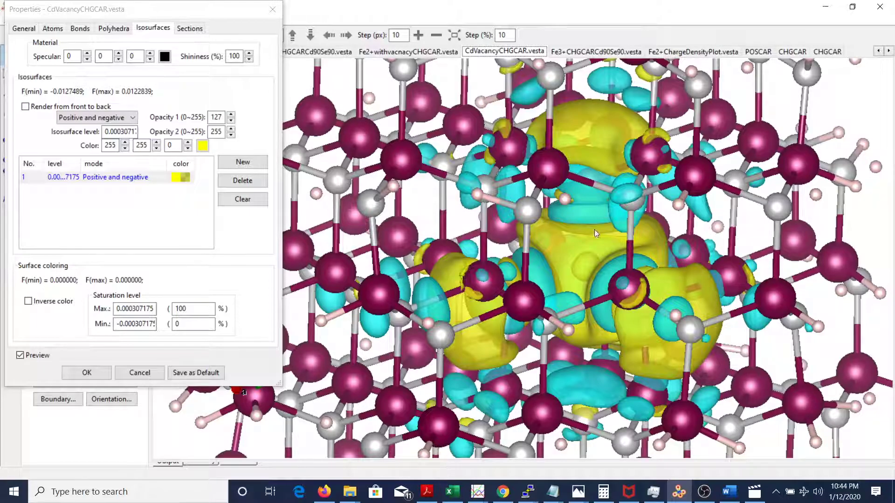
Step: Examine the positive and negative isosurfaces around the Cd vacancy in the difference plot from several angles and distances
scroll(529, 236, "down", 3)
scroll(530, 237, "down", 2)
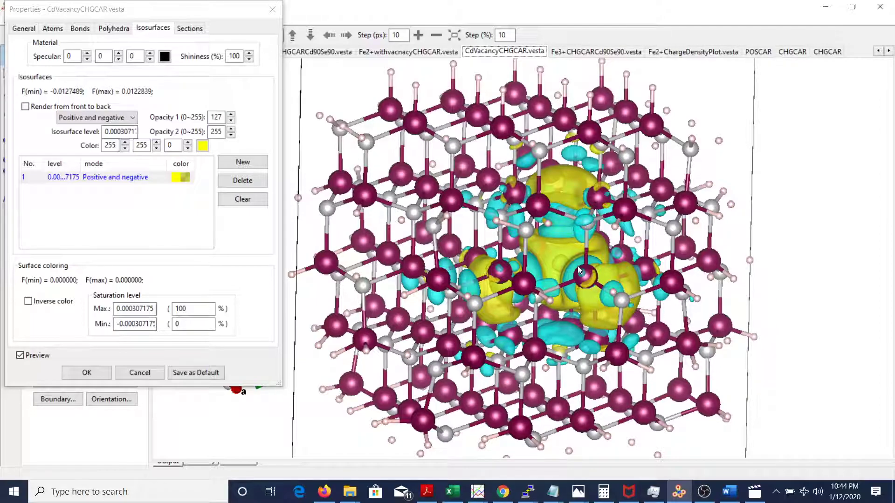
scroll(577, 265, "up", 3)
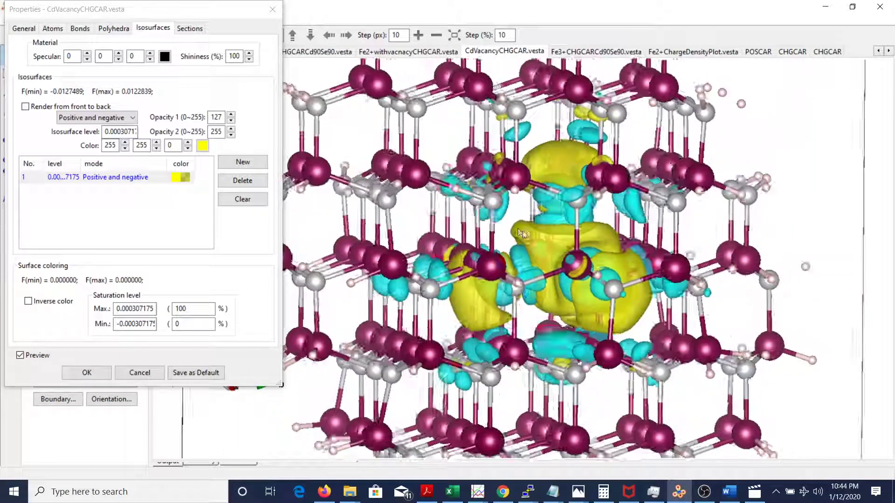
left_click_drag(522, 233, 485, 256)
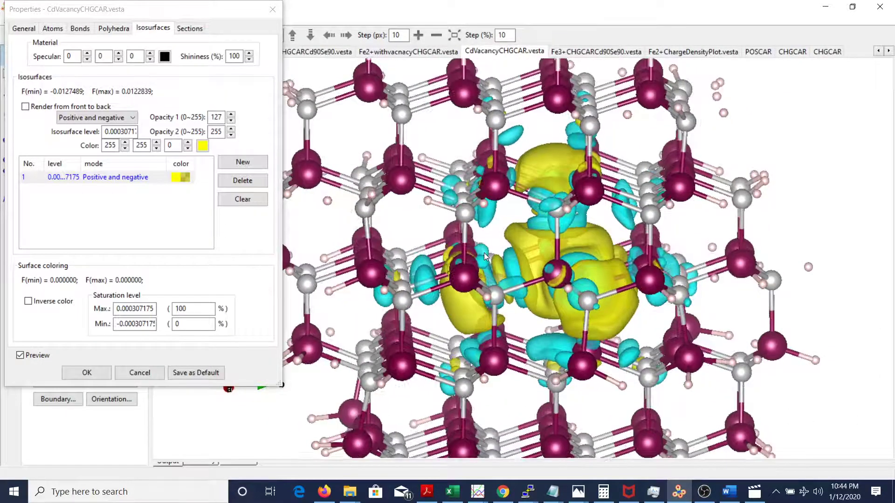
scroll(484, 252, "up", 4)
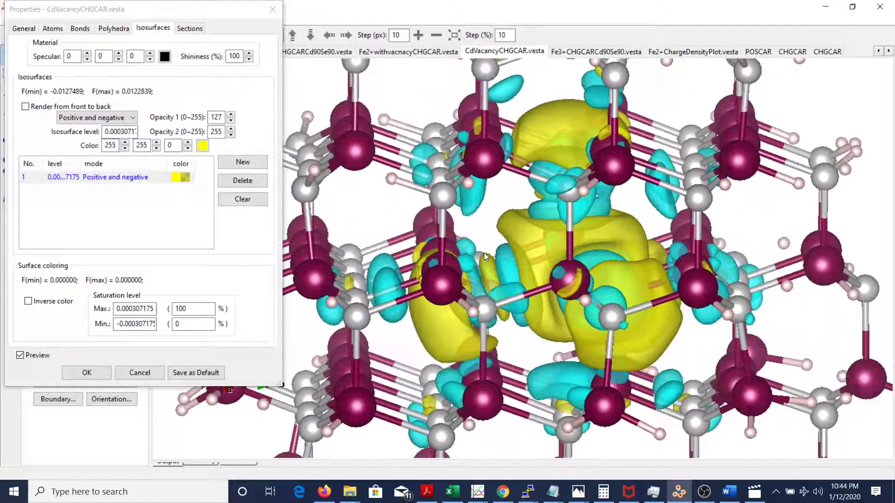
left_click_drag(511, 224, 661, 180)
left_click_drag(605, 231, 643, 298)
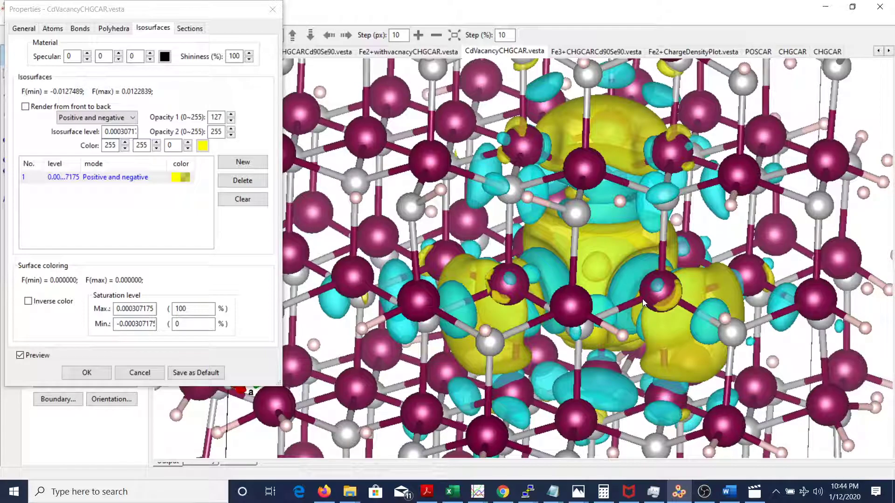
left_click_drag(628, 289, 540, 453)
left_click_drag(545, 412, 629, 313)
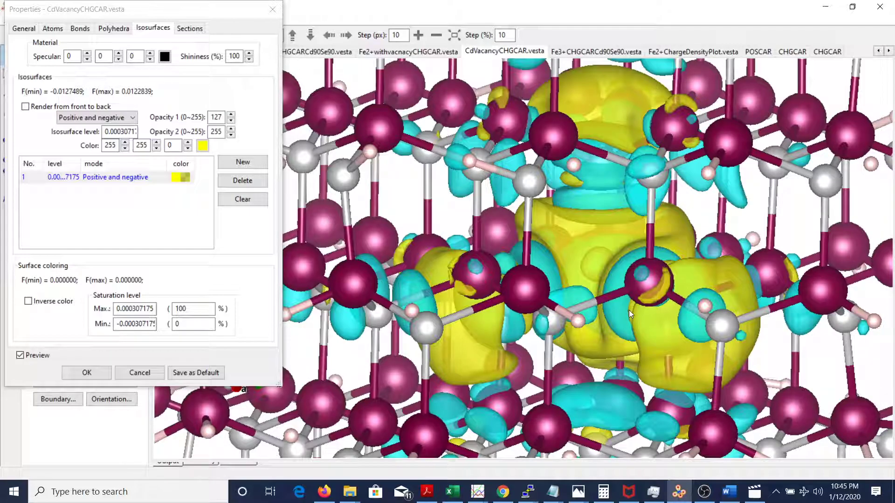
left_click_drag(745, 325, 628, 354)
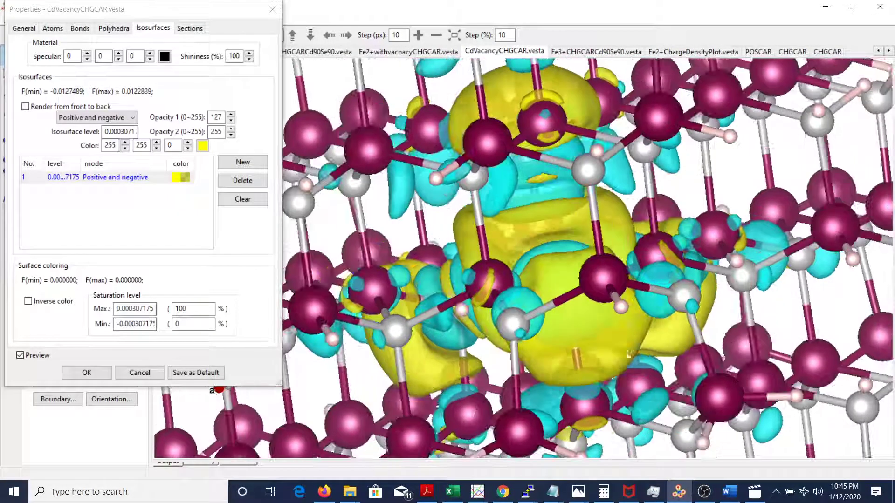
left_click_drag(563, 304, 608, 337)
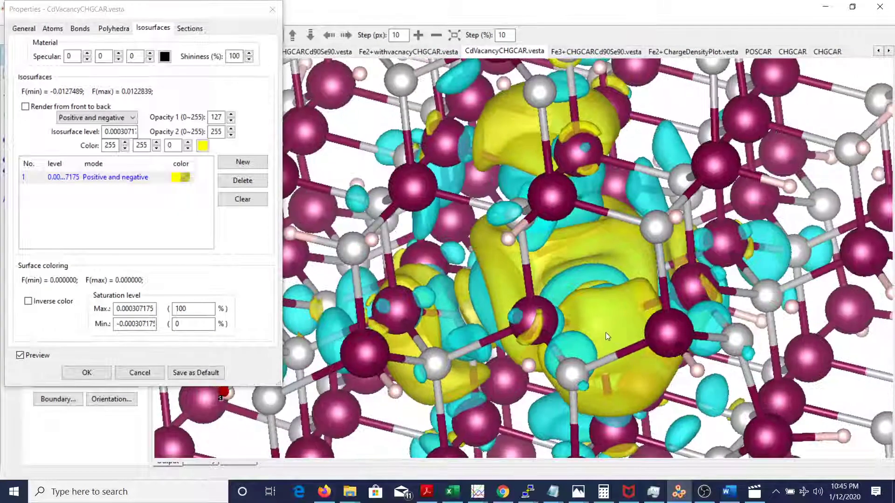
Step: Show only the Negative isosurface of the Cd vacancy difference plot and inspect the charge-loss regions from several angles
left_click(118, 122)
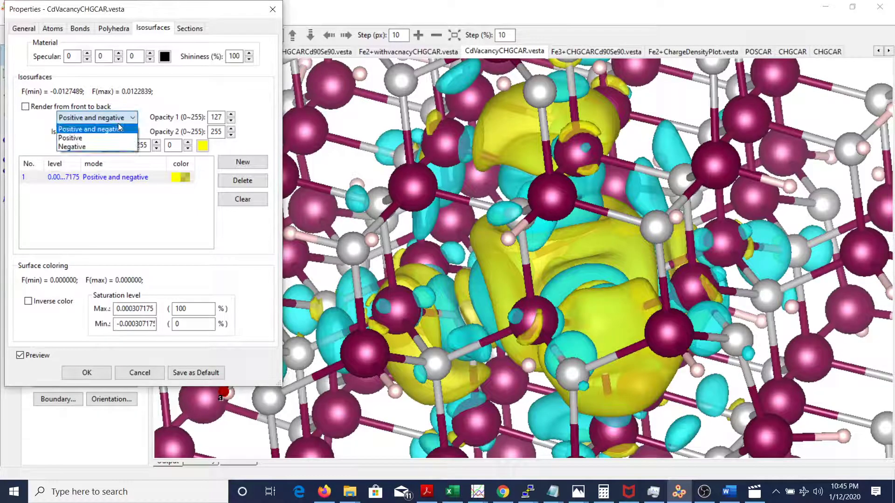
left_click(107, 144)
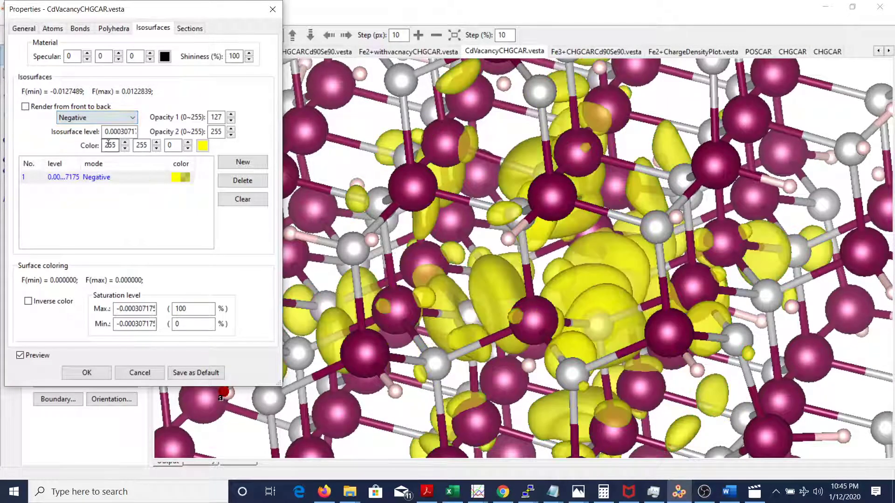
left_click_drag(620, 309, 627, 329)
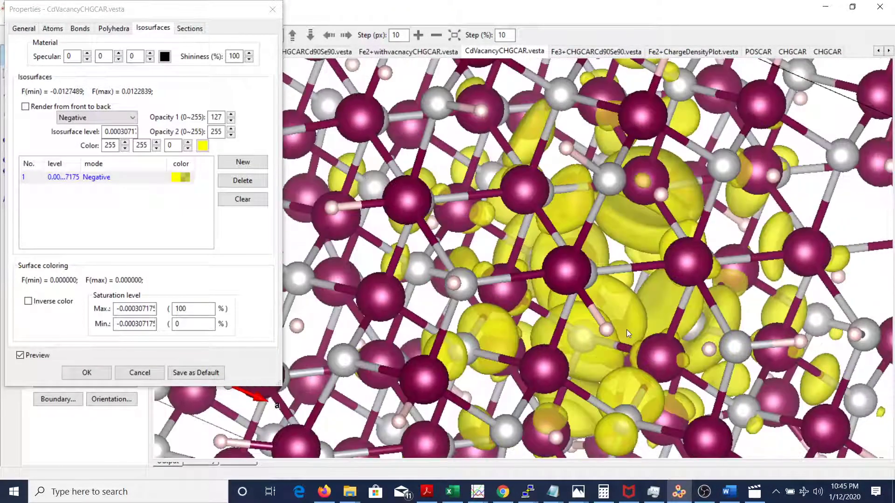
left_click_drag(639, 294, 657, 320)
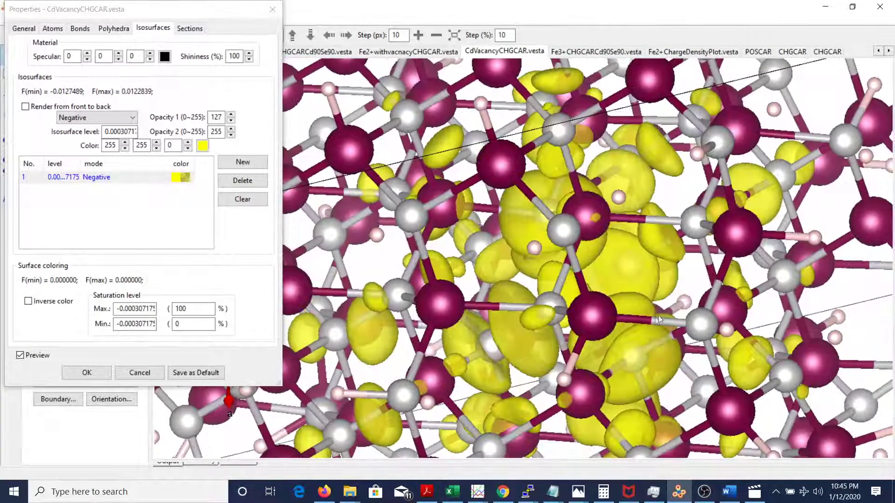
left_click_drag(523, 337, 510, 304)
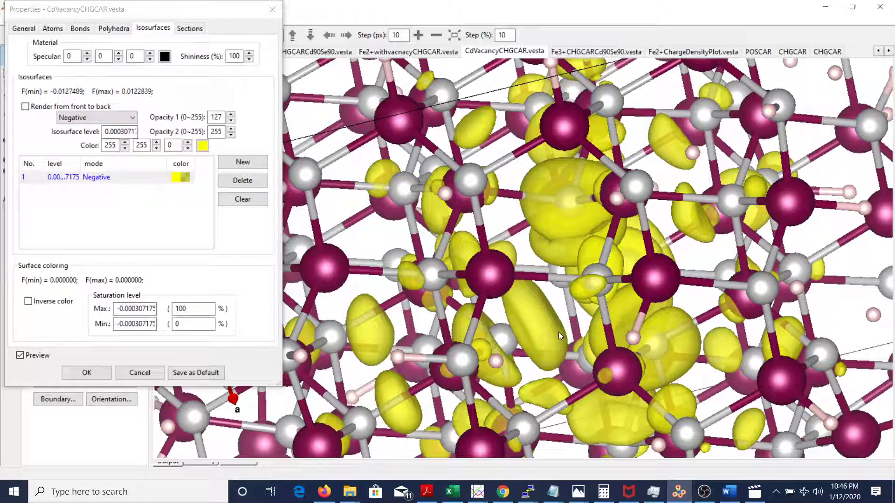
left_click_drag(604, 306, 664, 253)
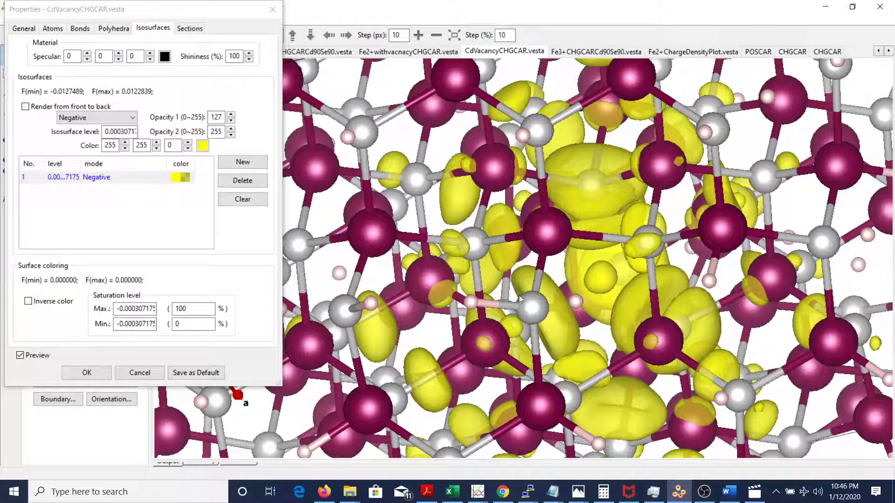
mouse_move(558, 312)
left_mouse_down()
mouse_move(598, 290)
mouse_move(611, 255)
mouse_move(698, 289)
mouse_move(502, 301)
mouse_move(639, 290)
mouse_move(558, 289)
mouse_move(553, 262)
mouse_move(373, 330)
mouse_move(560, 324)
left_mouse_up()
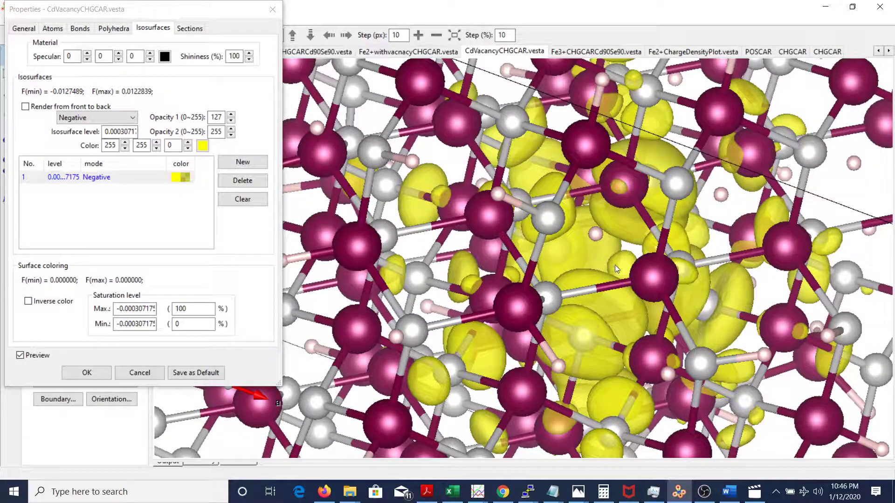
left_click_drag(637, 312, 544, 253)
left_click_drag(580, 298, 545, 310)
Step: Switch the isosurface mode to Positive and inspect the charge-gain regions around the Cd vacancy from different sides
left_click(126, 119)
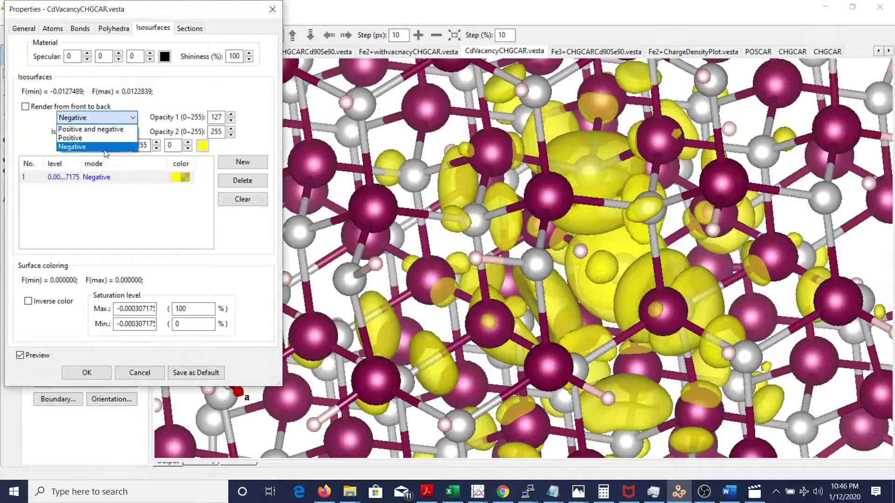
left_click(105, 138)
left_click(510, 250)
left_click_drag(586, 300, 741, 277)
left_click_drag(633, 267, 539, 249)
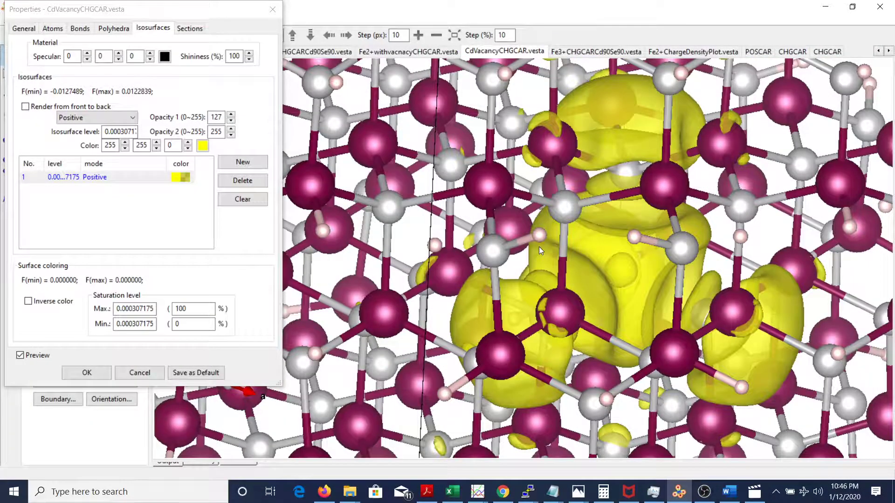
left_click_drag(560, 345, 612, 336)
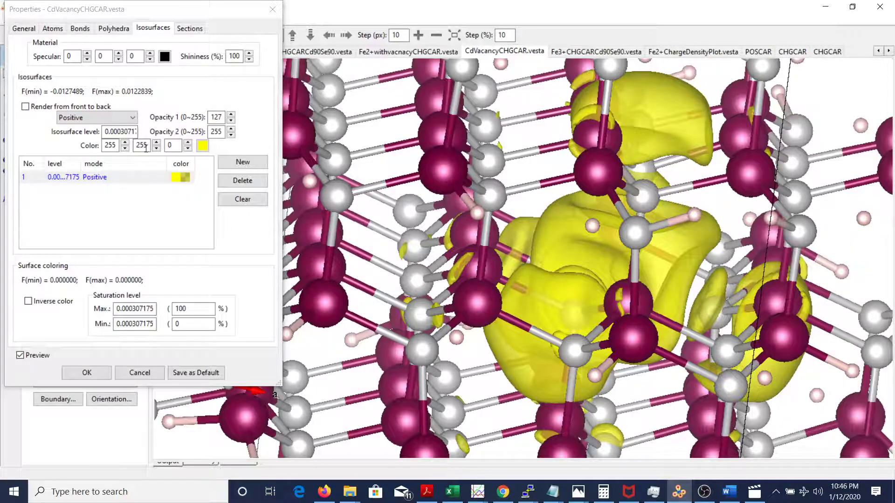
Step: Return the isosurface mode to Negative and examine its lobes around the vacancy again, both close up and across the whole crystal
left_click(122, 118)
left_click(117, 146)
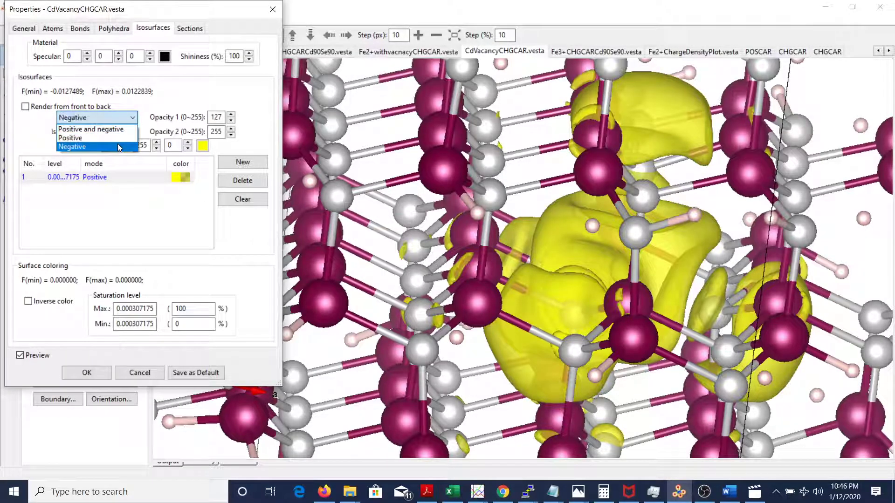
left_click_drag(569, 313, 305, 331)
left_click_drag(305, 253, 611, 402)
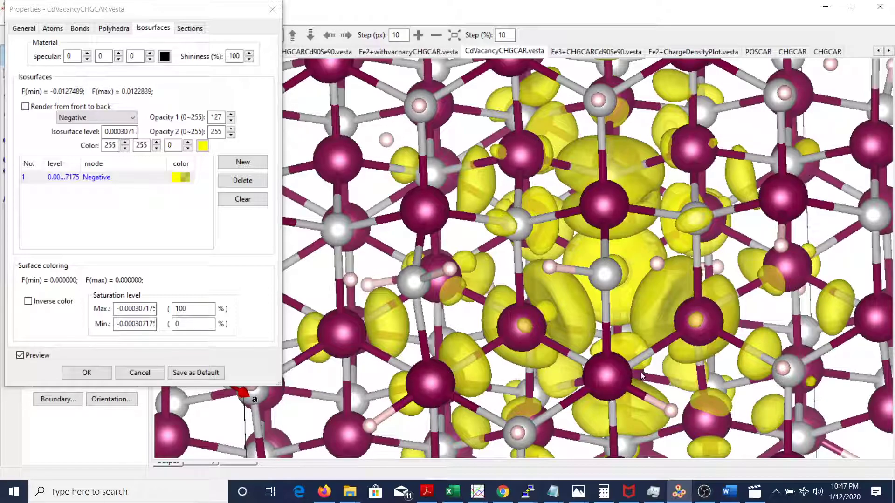
scroll(650, 377, "down", 2)
scroll(649, 373, "down", 1)
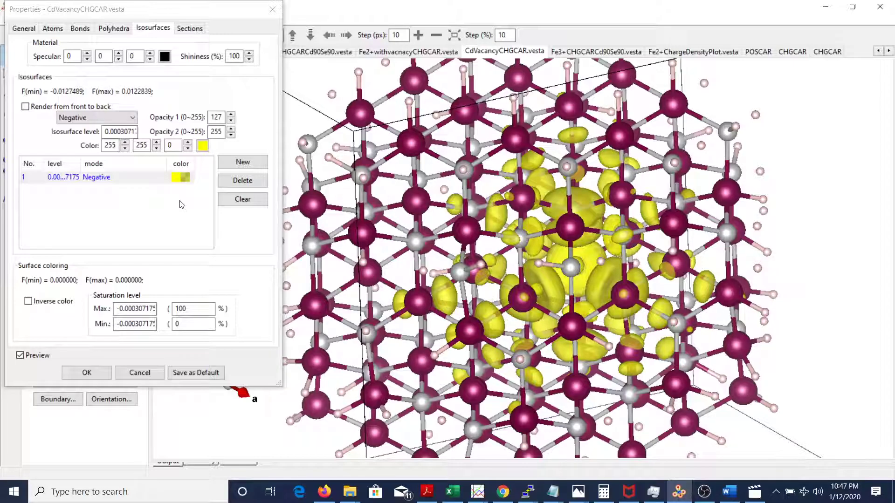
left_click(133, 118)
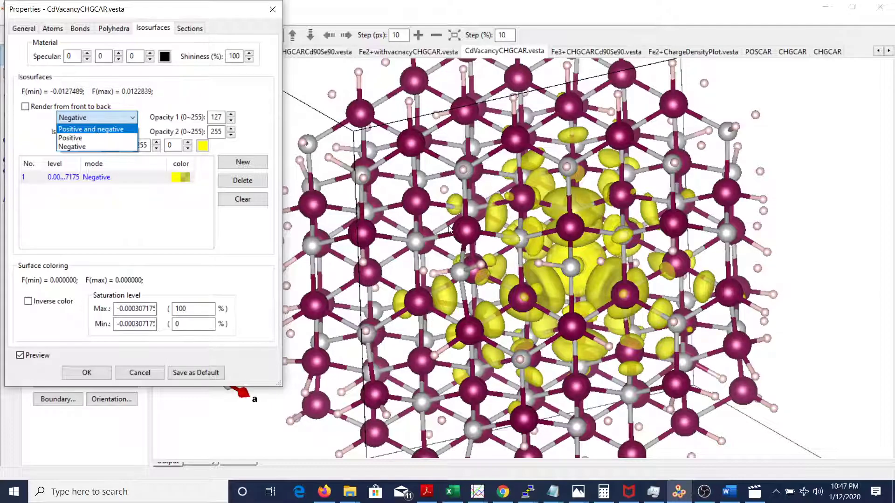
scroll(422, 270, "up", 2)
left_click_drag(414, 280, 612, 276)
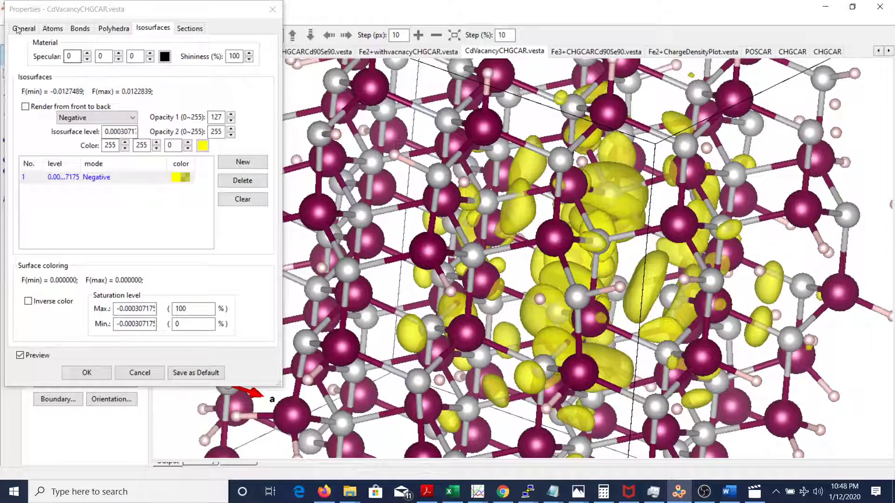
Step: Set the isosurface mode back to Positive and negative and view both surfaces together around the vacancy
left_click(89, 118)
left_click(87, 129)
left_click(87, 129)
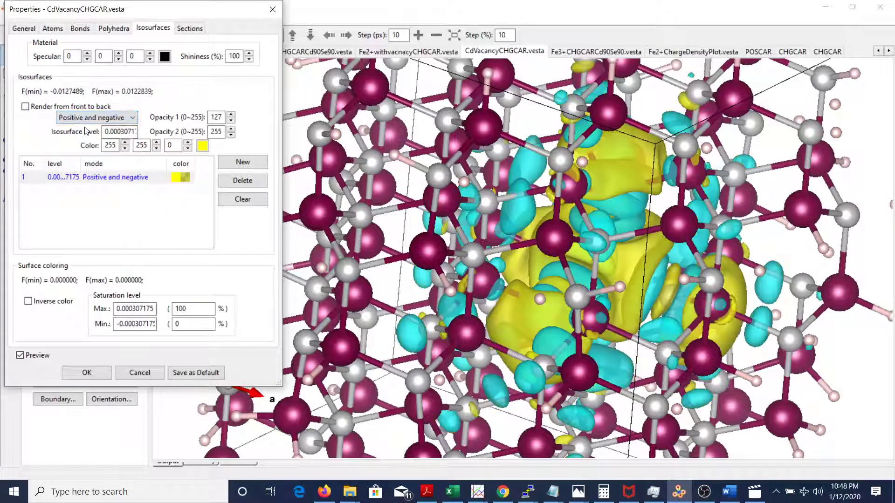
left_click_drag(525, 235, 384, 191)
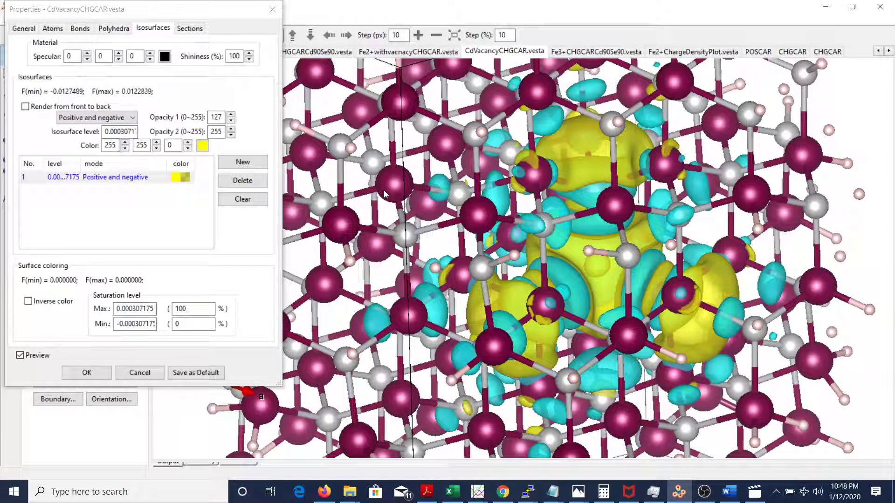
left_click_drag(505, 260, 544, 211)
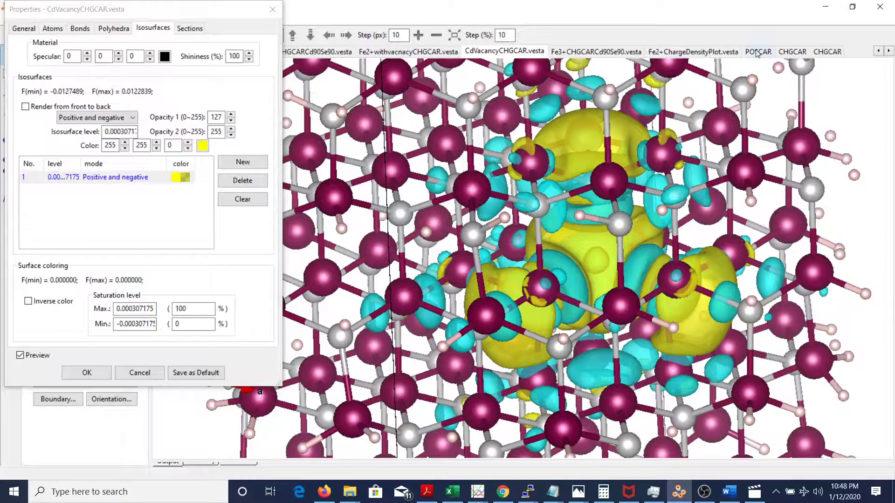
Step: Open the POSCAR structure and rotate it to inspect the dopant atom and its surrounding lattice
left_click(757, 52)
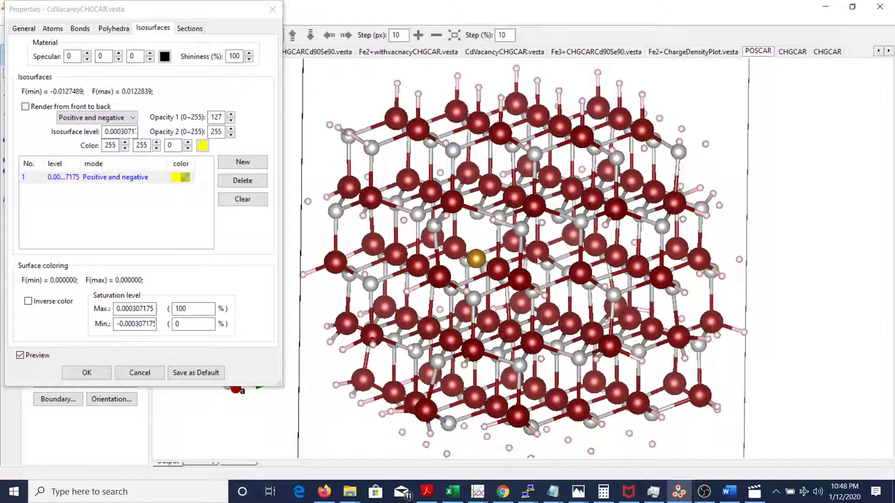
left_click_drag(549, 279, 551, 270)
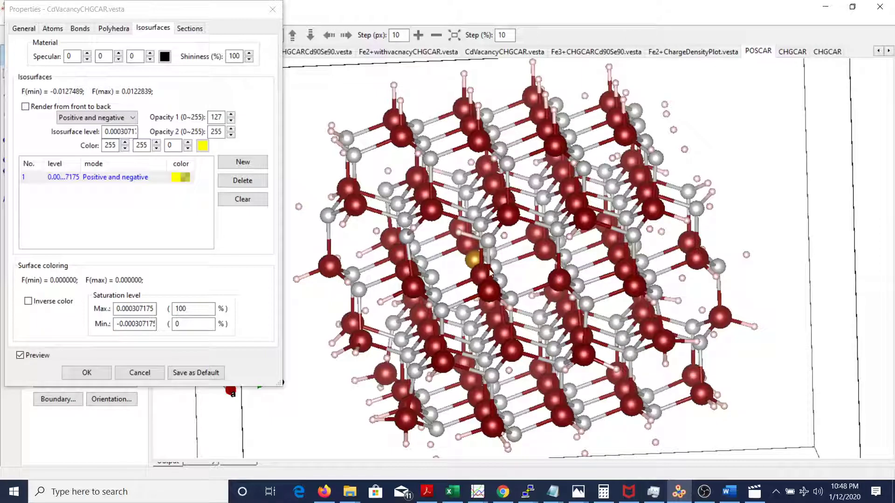
left_click_drag(477, 269, 498, 273)
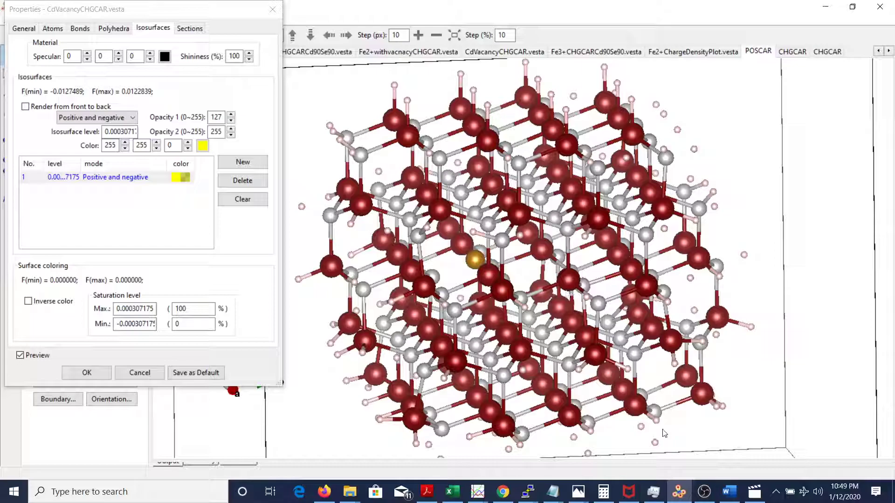
left_click(703, 492)
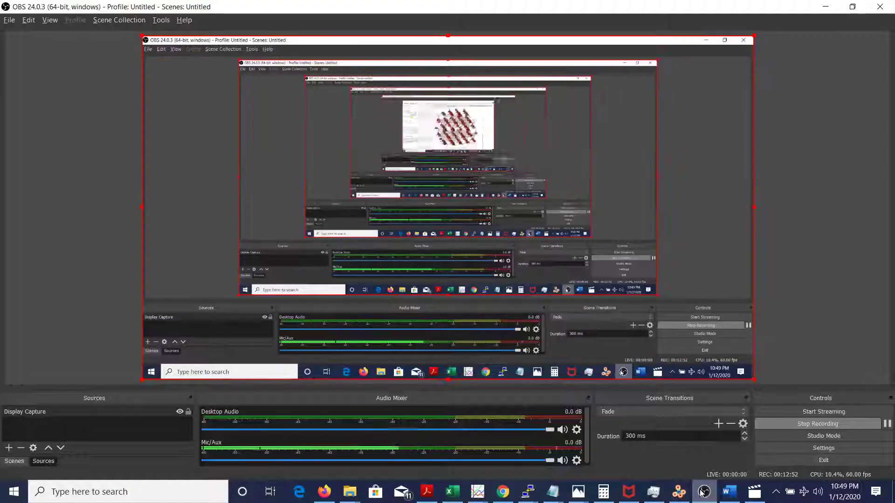